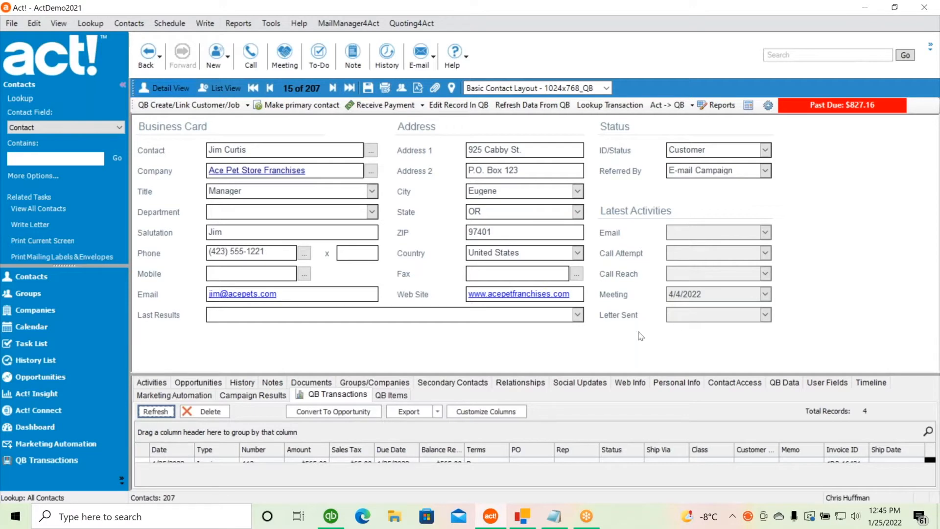
- Enlarge the contact's lower detail area and view the QB Data for Ace Pet Store Franchises
{"action": "left_click_drag", "start_coordinate": [589, 374], "coordinate": [590, 337]}
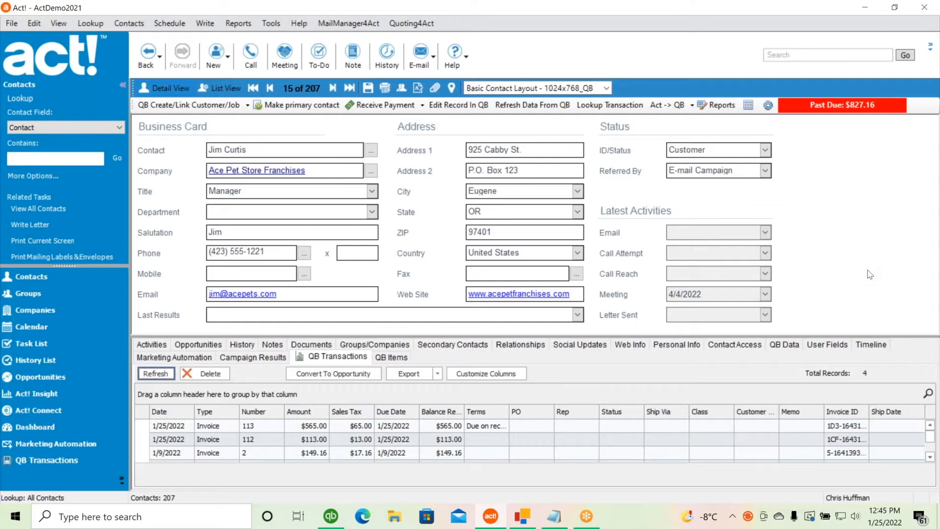
{"action": "left_click", "coordinate": [785, 344]}
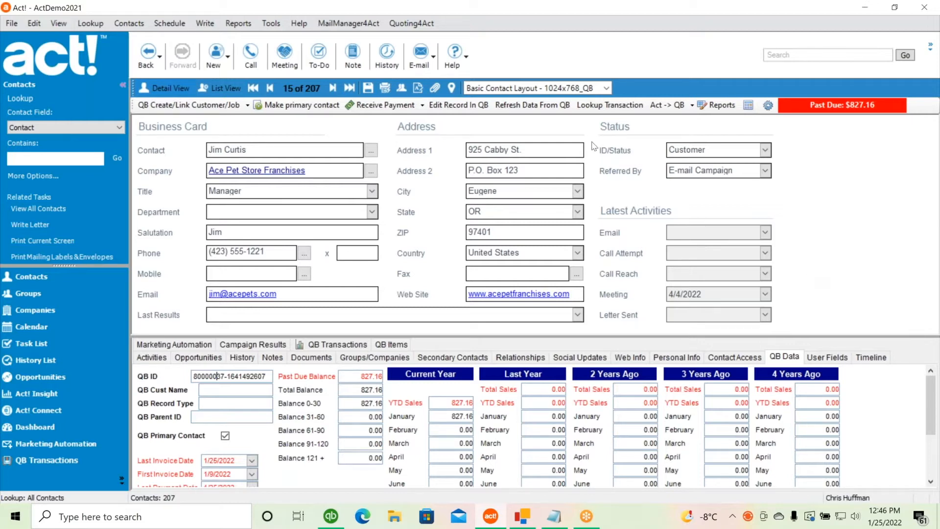
- Start a new QuickBooks invoice for the Ace Pet Store Franchises contact with the terms Due on receipt
{"action": "left_click", "coordinate": [423, 106]}
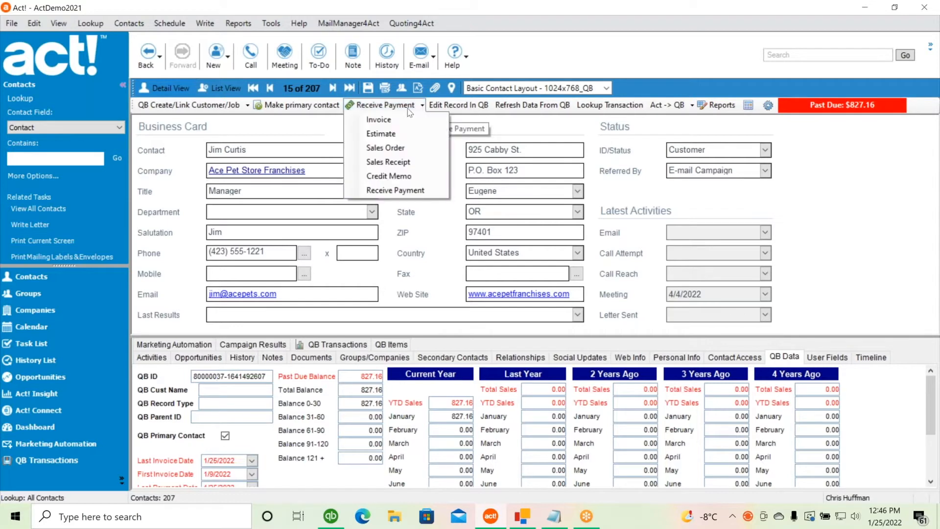
{"action": "left_click", "coordinate": [408, 107]}
{"action": "left_click", "coordinate": [423, 105]}
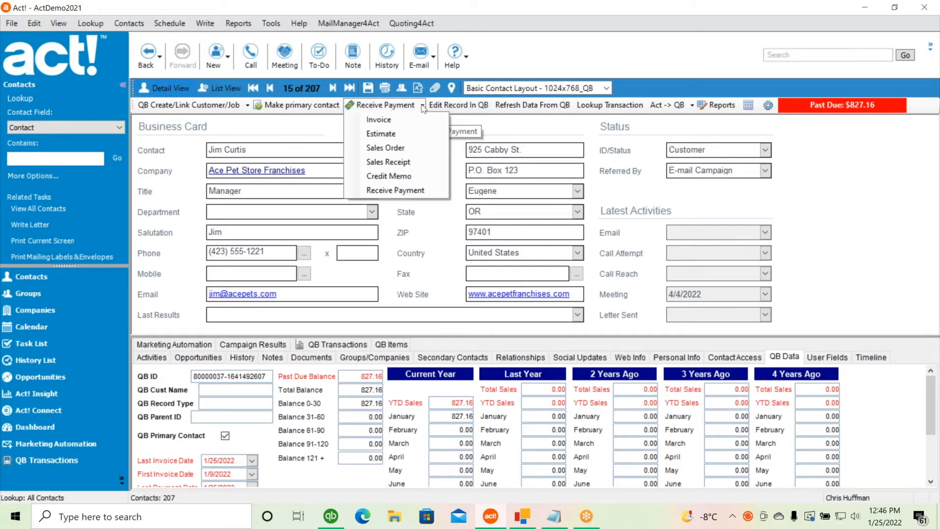
{"action": "left_click", "coordinate": [390, 121]}
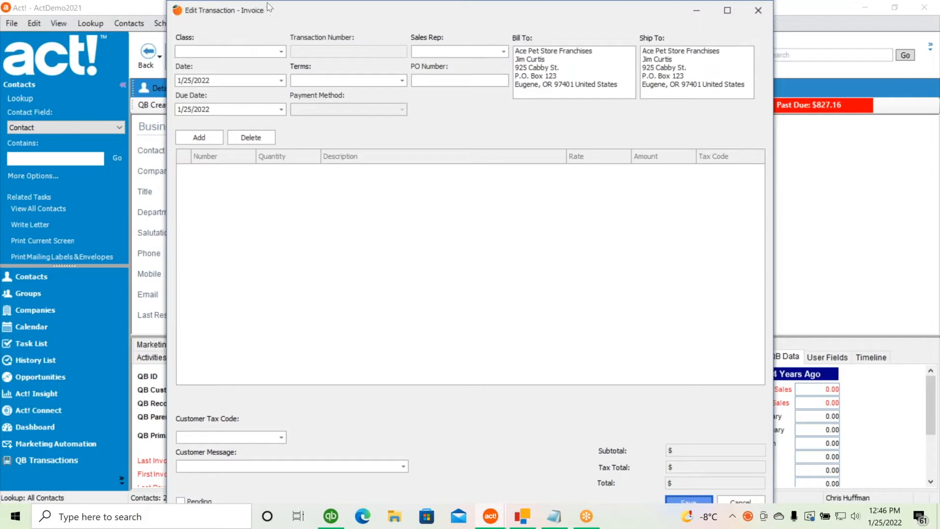
{"action": "left_click_drag", "start_coordinate": [269, 6], "coordinate": [269, 76]}
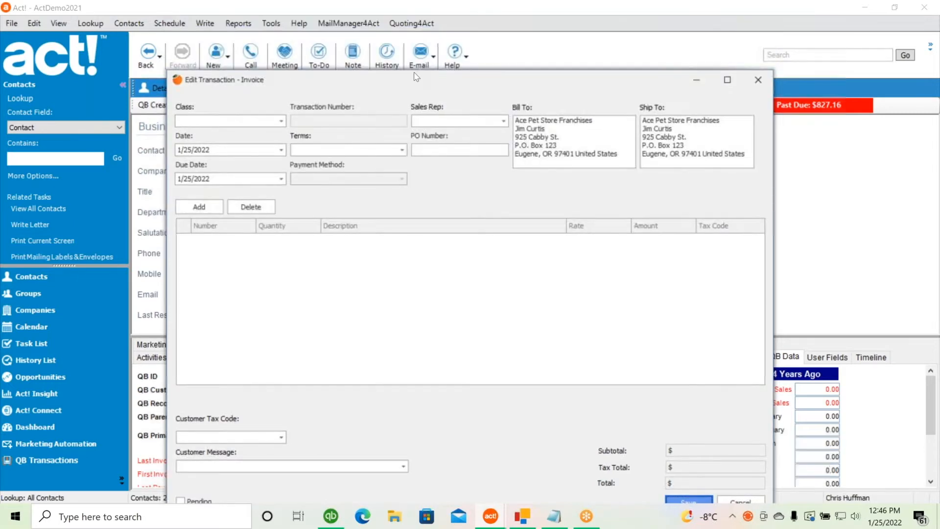
{"action": "left_click_drag", "start_coordinate": [416, 81], "coordinate": [421, 43]}
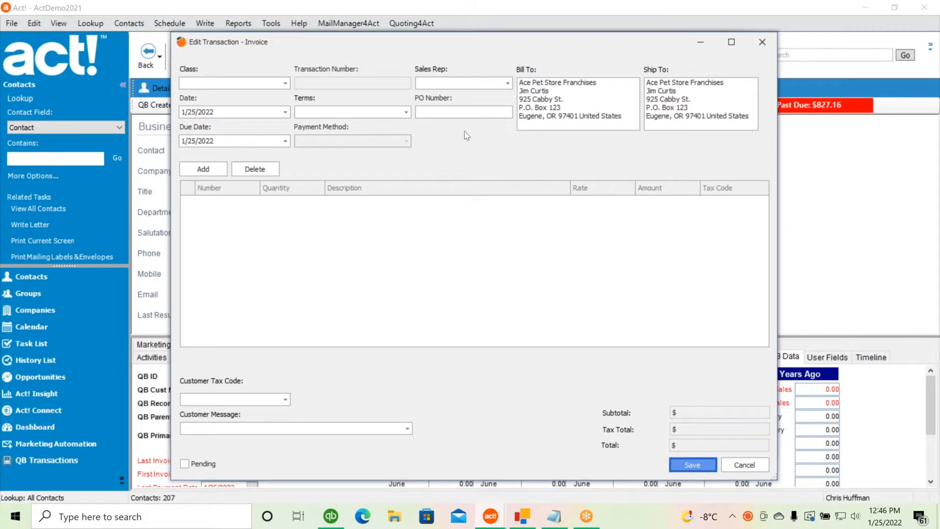
{"action": "left_click", "coordinate": [406, 113]}
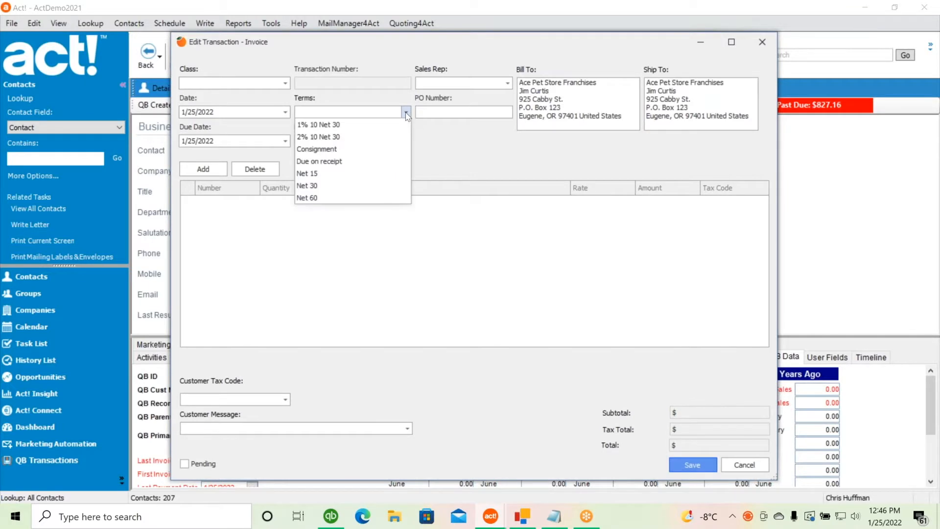
{"action": "left_click", "coordinate": [345, 161]}
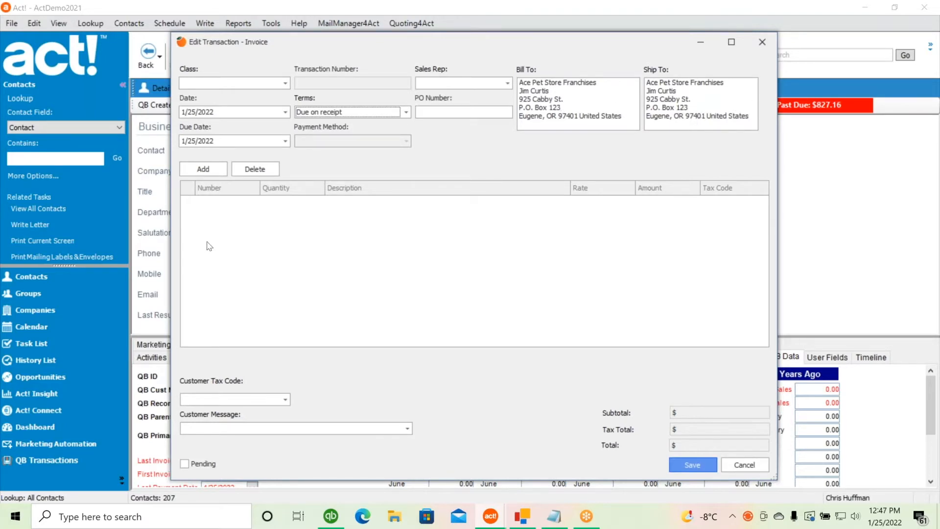
- Add a first line item to the invoice using item number 130v
{"action": "left_click", "coordinate": [206, 173]}
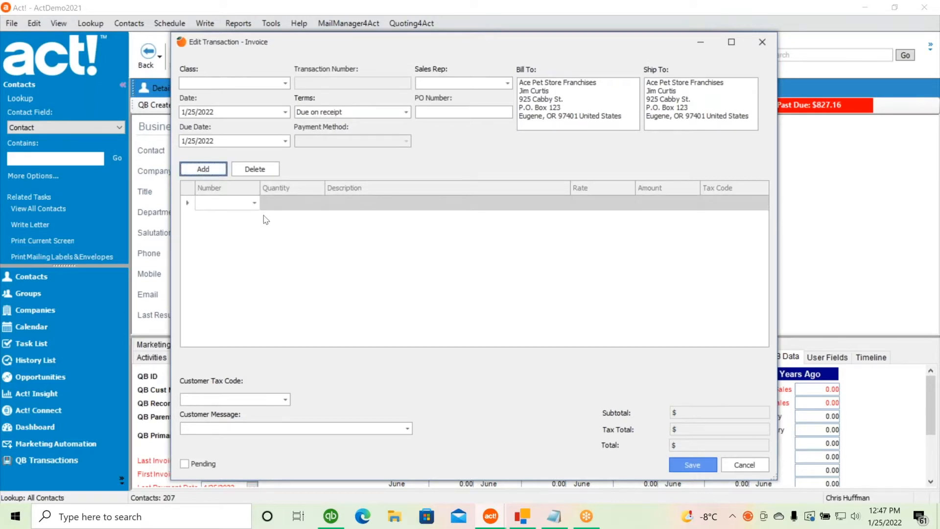
{"action": "left_click", "coordinate": [255, 204]}
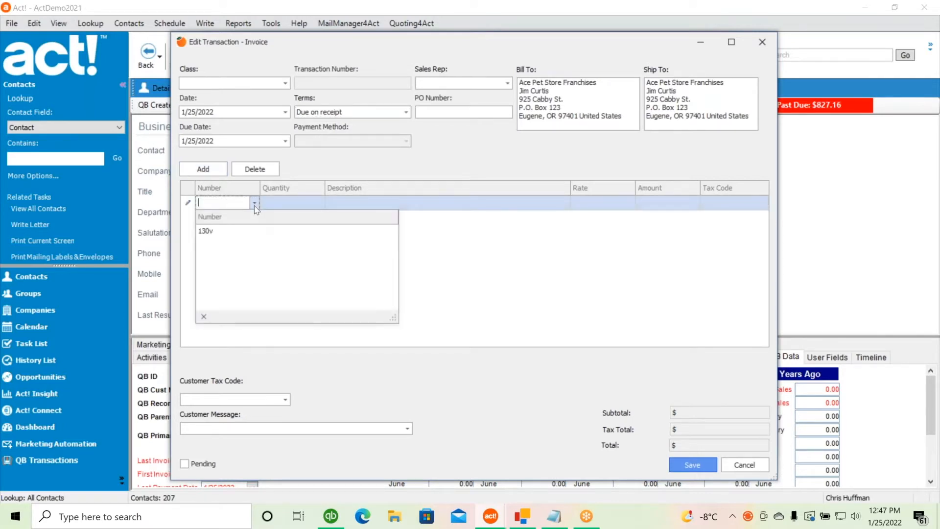
{"action": "left_click", "coordinate": [216, 232]}
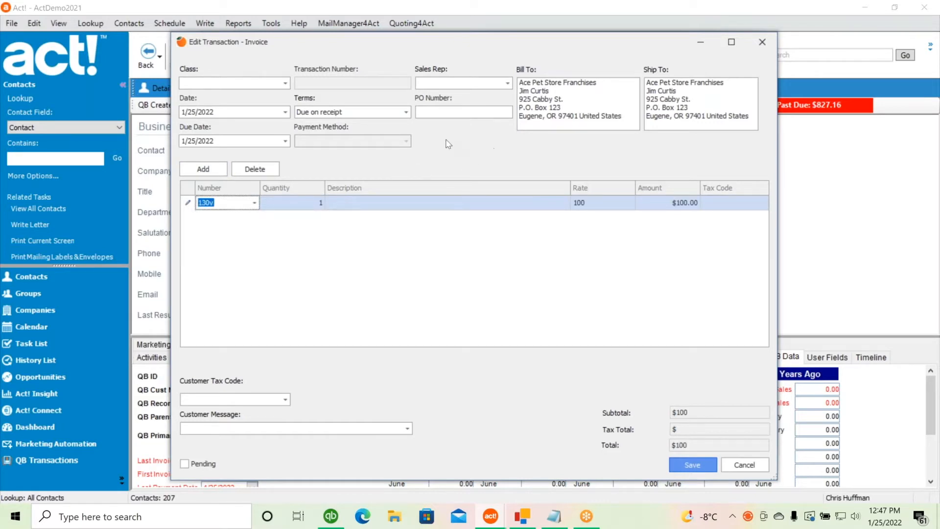
- Describe the first line item as "A sample product" and set its rate to 200
{"action": "key", "text": "Tab"}
{"action": "key", "text": "Tab"}
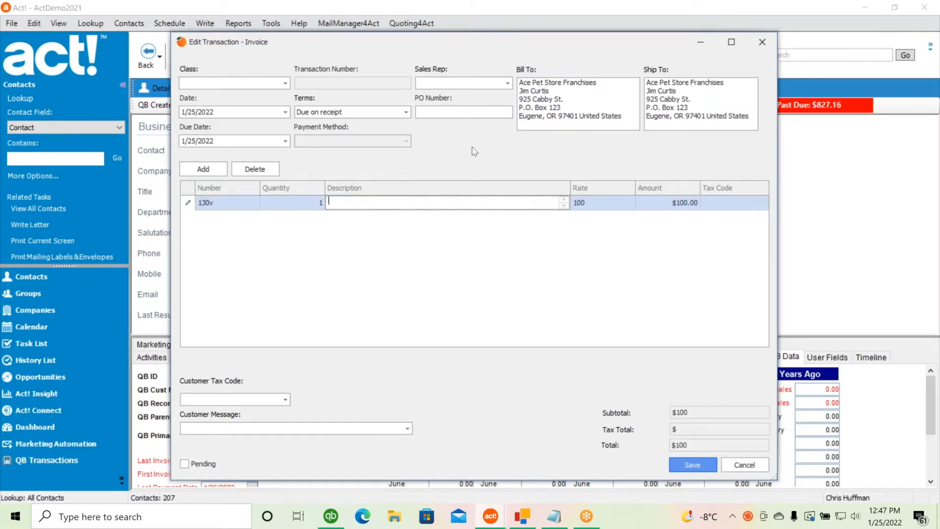
{"action": "type", "text": "A sam[ple product"}
{"action": "key", "text": "BackSpace"}
{"action": "key", "text": "Left"}
{"action": "key", "text": "Left"}
{"action": "key", "text": "Left"}
{"action": "key", "text": "Left"}
{"action": "key", "text": "Left"}
{"action": "key", "text": "Left"}
{"action": "key", "text": "Left"}
{"action": "key", "text": "Left"}
{"action": "key", "text": "Left"}
{"action": "key", "text": "BackSpace"}
{"action": "key", "text": "Tab"}
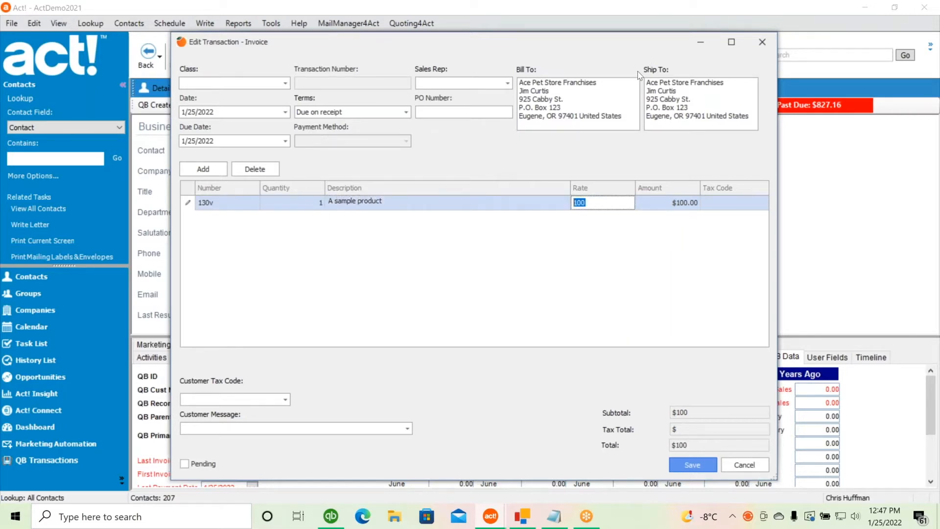
{"action": "type", "text": "200"}
{"action": "key", "text": "Tab"}
{"action": "key", "text": "Tab"}
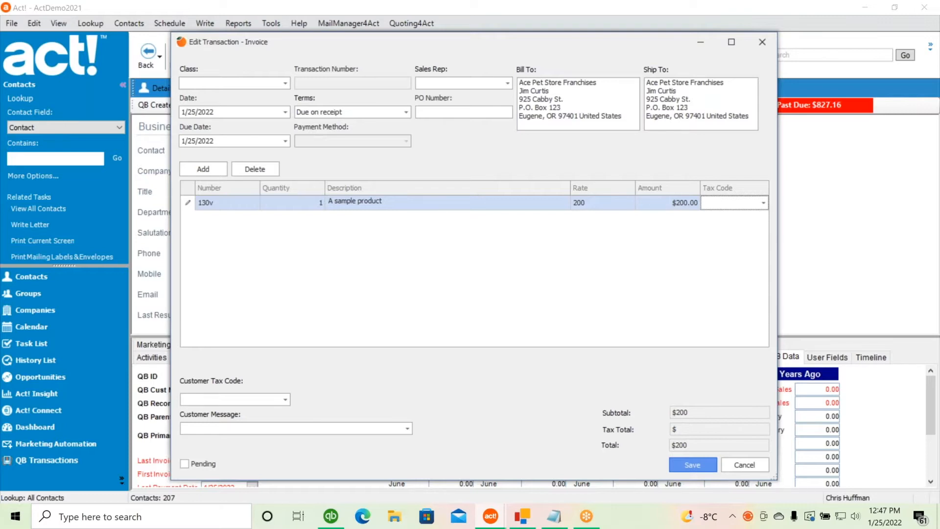
- Add a second line item to the invoice, also using item number 130v
{"action": "left_click", "coordinate": [208, 173]}
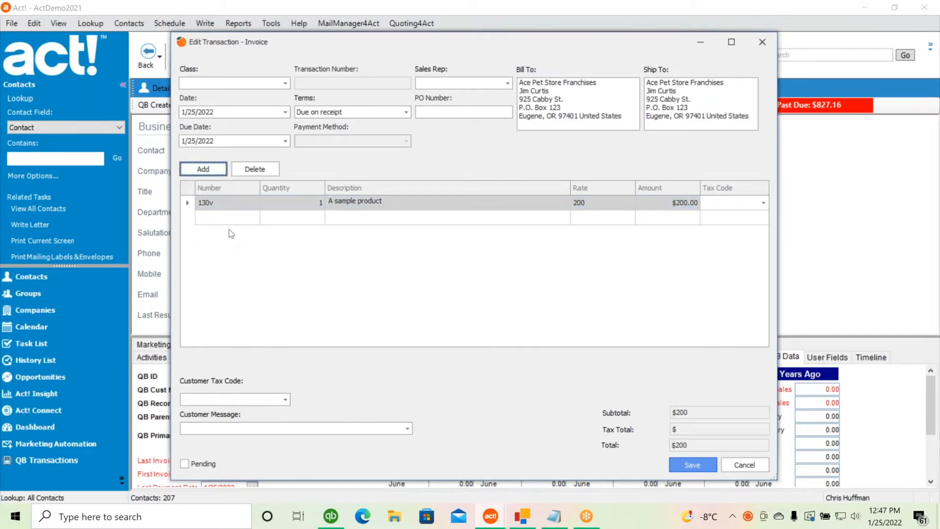
{"action": "left_click", "coordinate": [230, 216]}
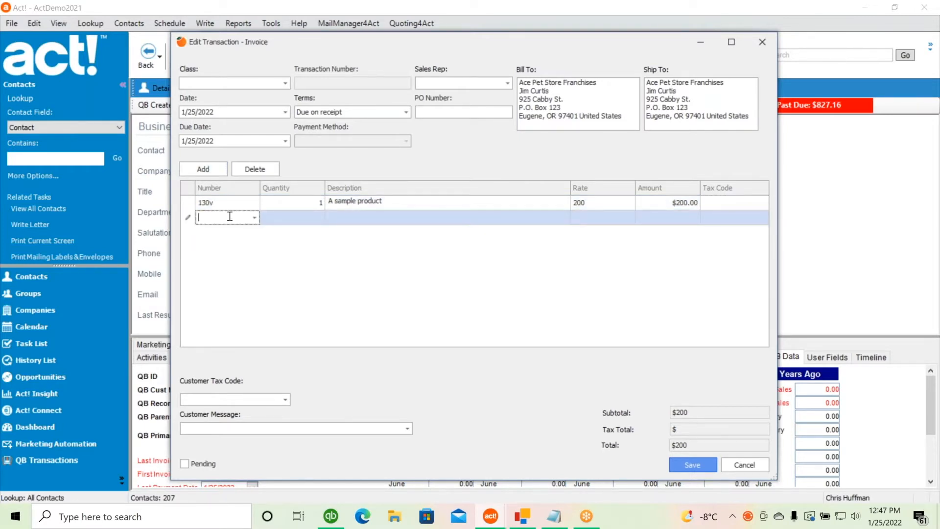
{"action": "left_click", "coordinate": [254, 217]}
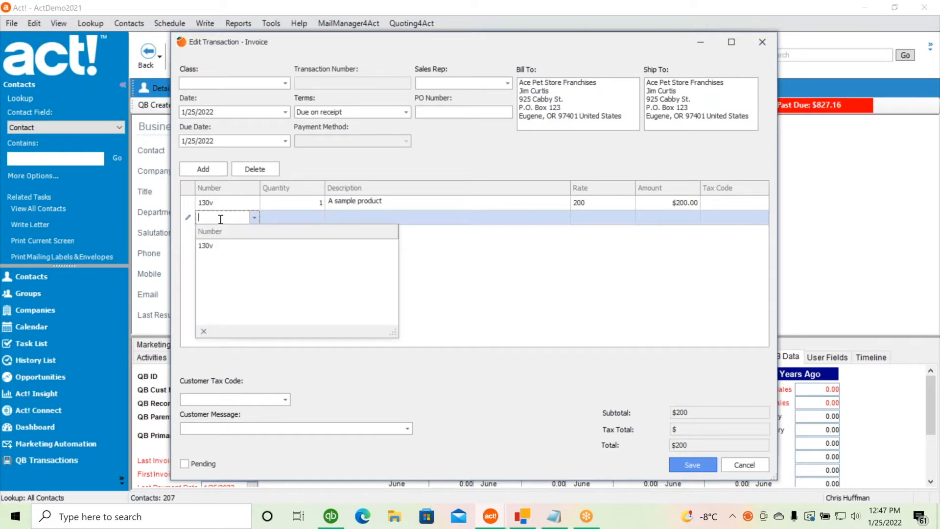
{"action": "left_click", "coordinate": [221, 218]}
{"action": "type", "text": "130"}
{"action": "left_click", "coordinate": [443, 137]}
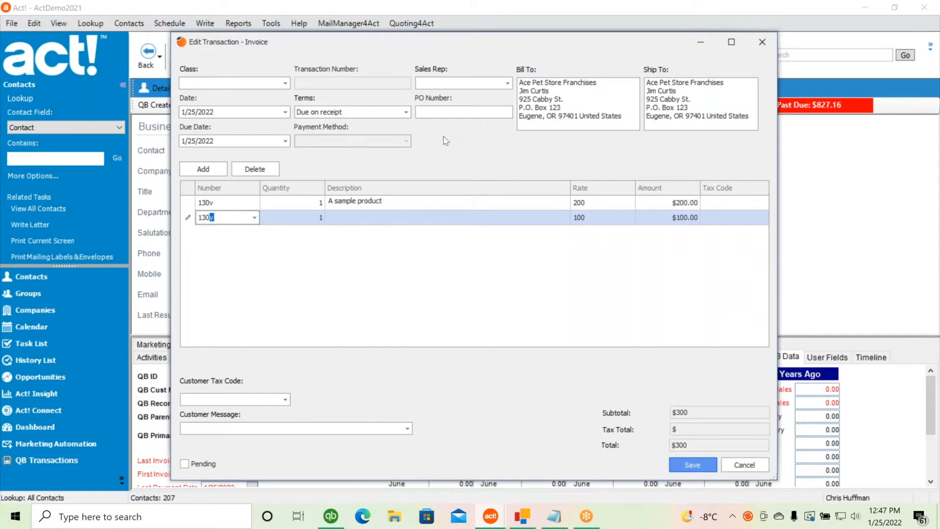
- Give the second line item quantity 2, the description "Another sample product" and a rate of 400
{"action": "left_click", "coordinate": [304, 218]}
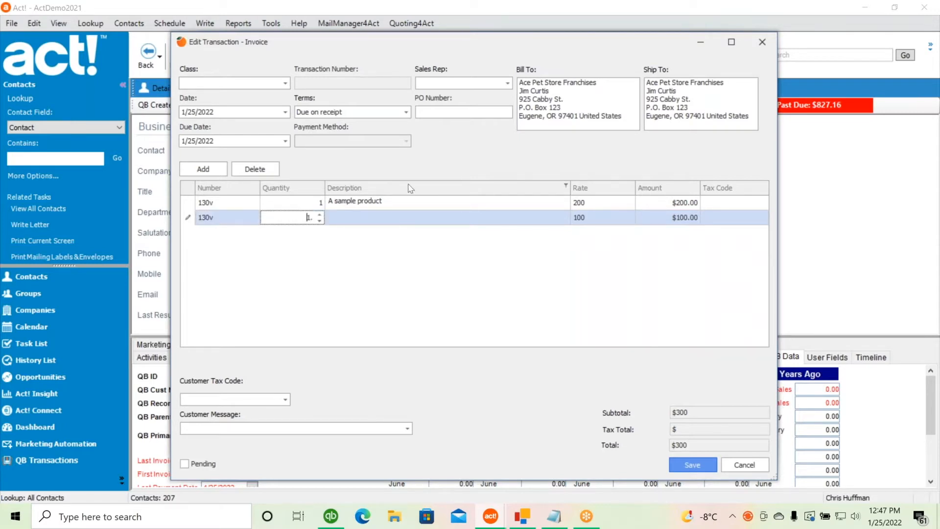
{"action": "left_click", "coordinate": [319, 215]}
{"action": "key", "text": "Tab"}
{"action": "type", "text": "Another sampl"}
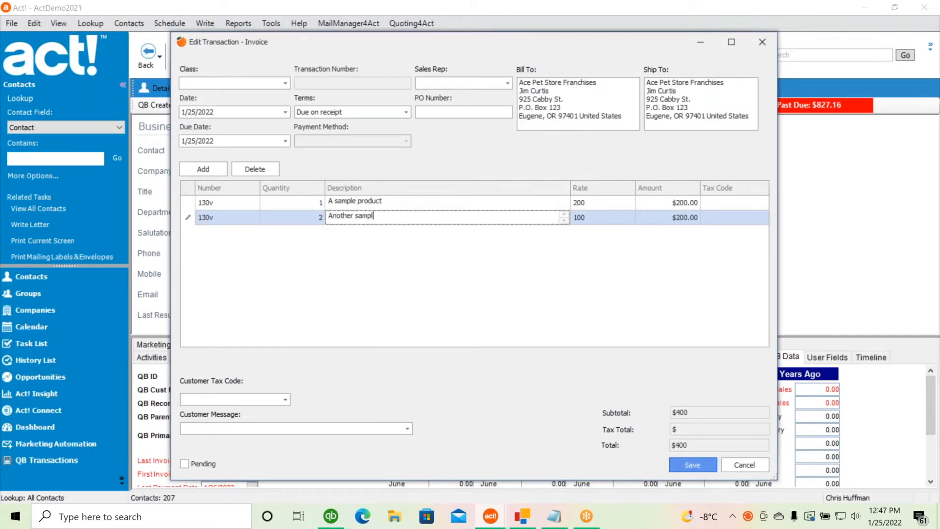
{"action": "type", "text": "e product"}
{"action": "key", "text": "Tab"}
{"action": "type", "text": "400"}
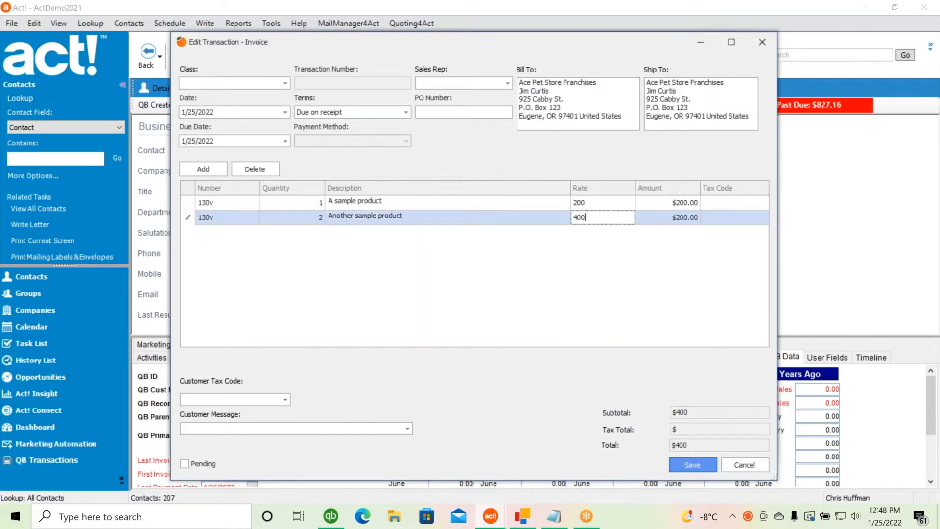
{"action": "key", "text": "Tab"}
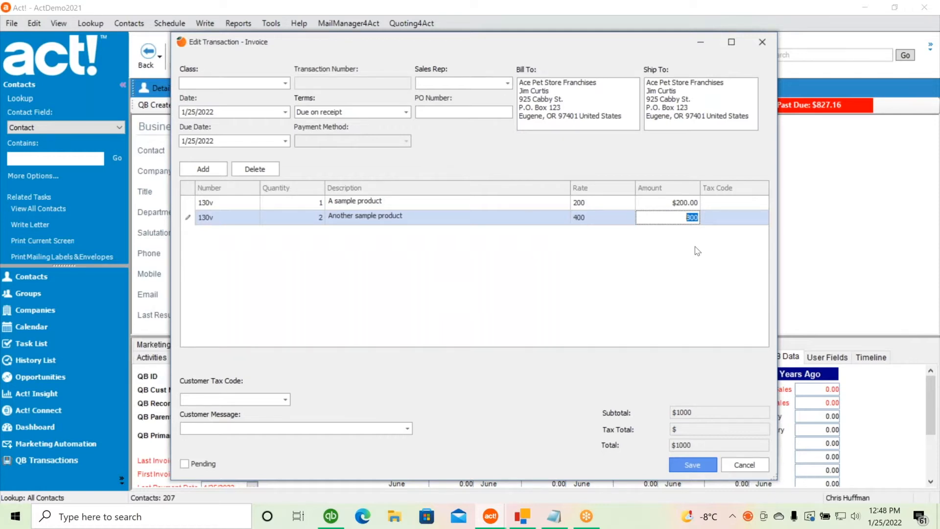
- Save the invoice with customer tax code G and the customer message "It's been a pleasure working with you!"
{"action": "left_click", "coordinate": [286, 401]}
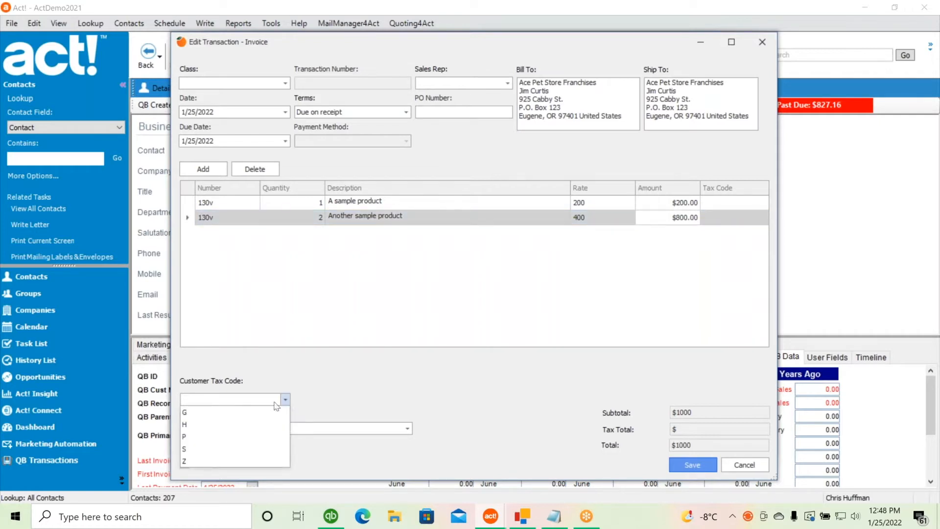
{"action": "left_click", "coordinate": [208, 414]}
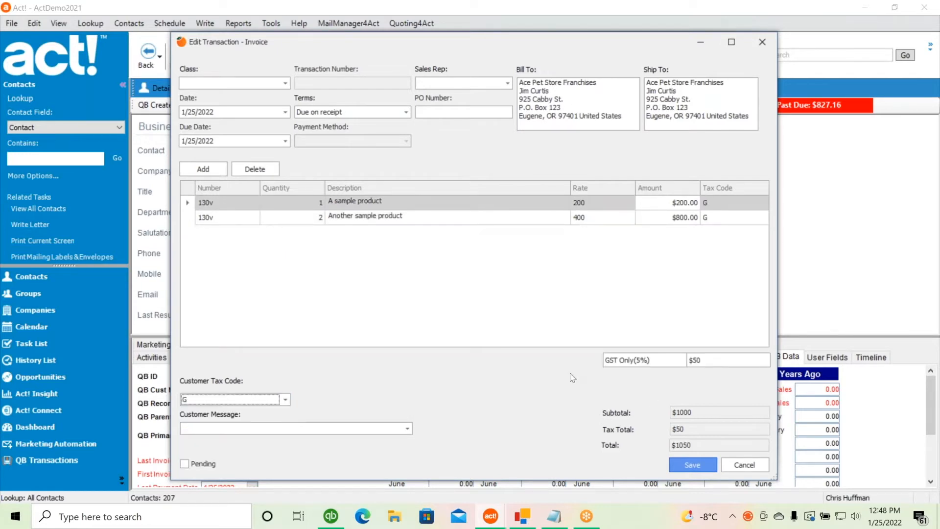
{"action": "left_click", "coordinate": [408, 429]}
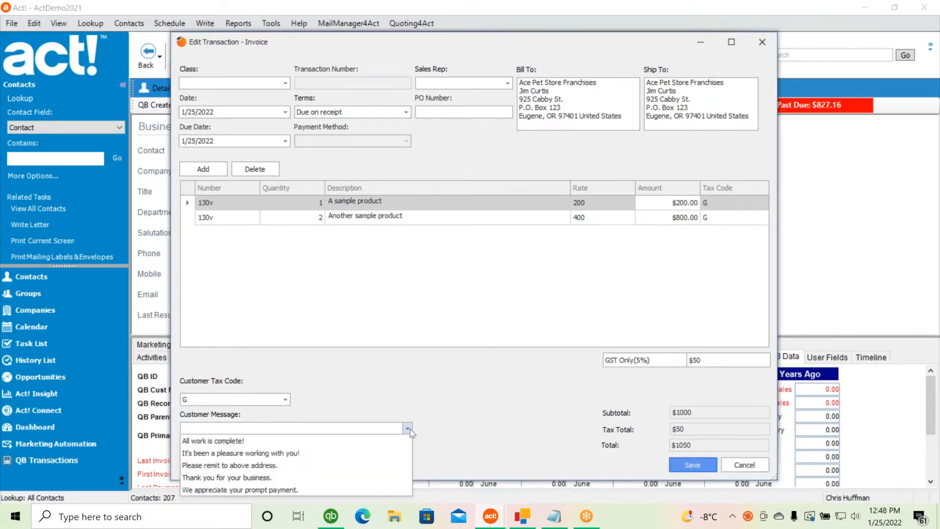
{"action": "left_click", "coordinate": [296, 453]}
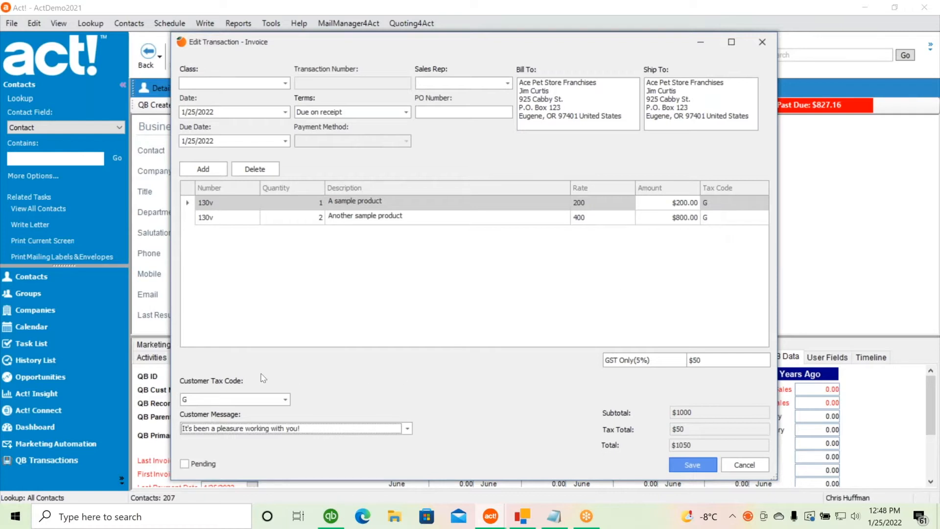
{"action": "left_click", "coordinate": [692, 464]}
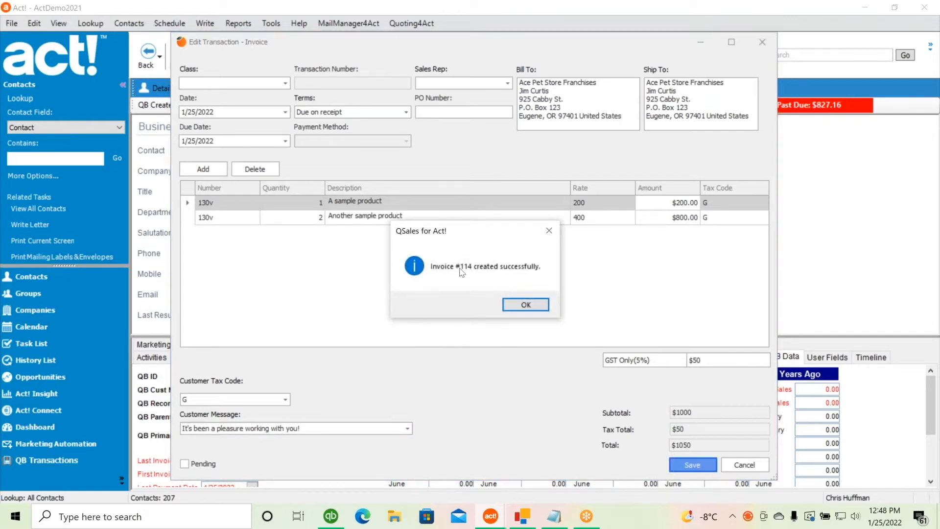
{"action": "left_click", "coordinate": [524, 305]}
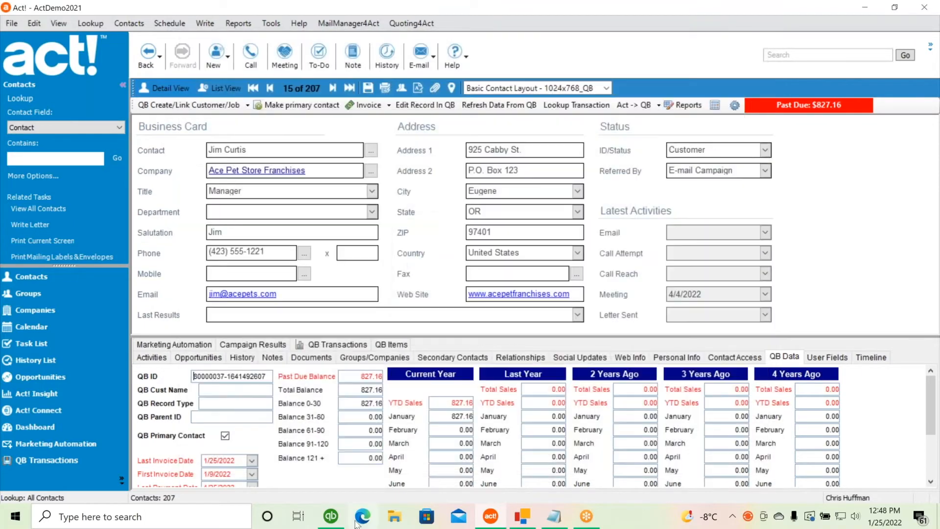
- Switch to QuickBooks and check the 1,050.00 invoice under Ace Pet Store Franchises, closing it after review
{"action": "left_click", "coordinate": [330, 518]}
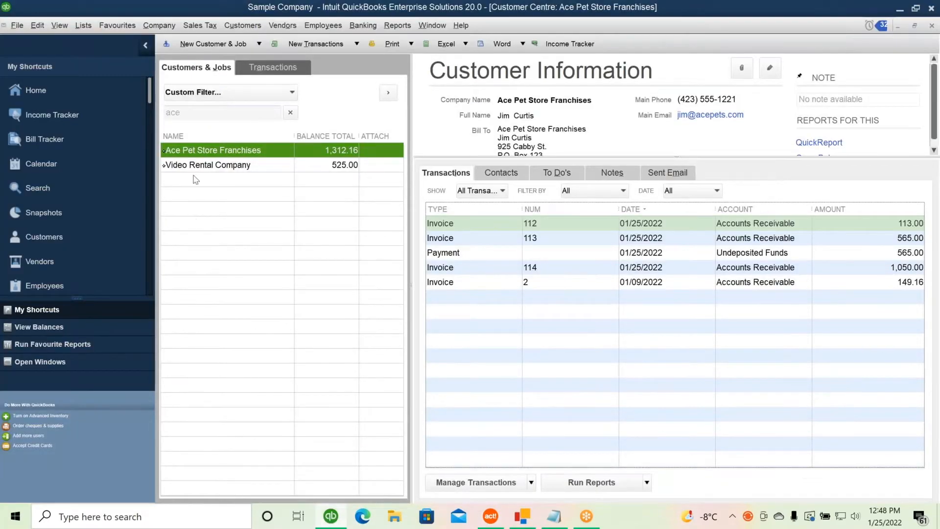
{"action": "left_click", "coordinate": [219, 167]}
{"action": "left_click", "coordinate": [221, 151]}
{"action": "double_click", "coordinate": [455, 272]}
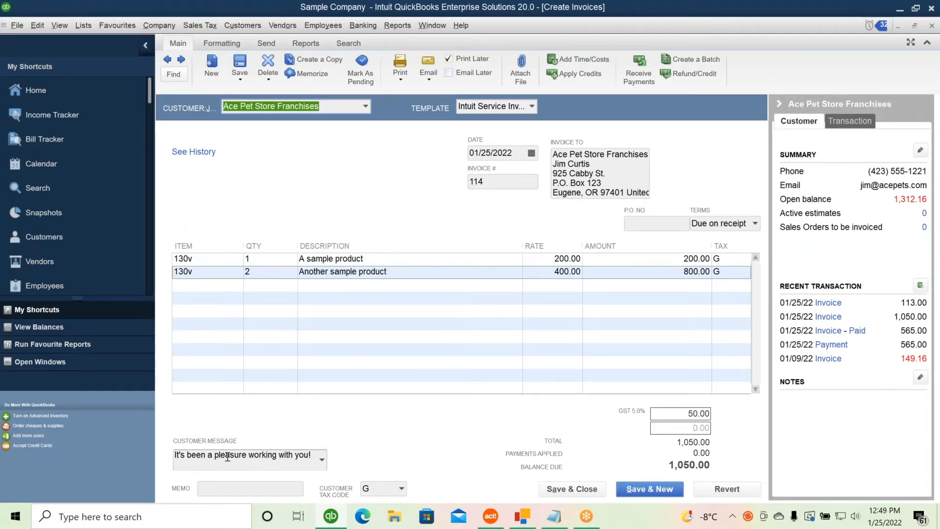
{"action": "left_click", "coordinate": [565, 489]}
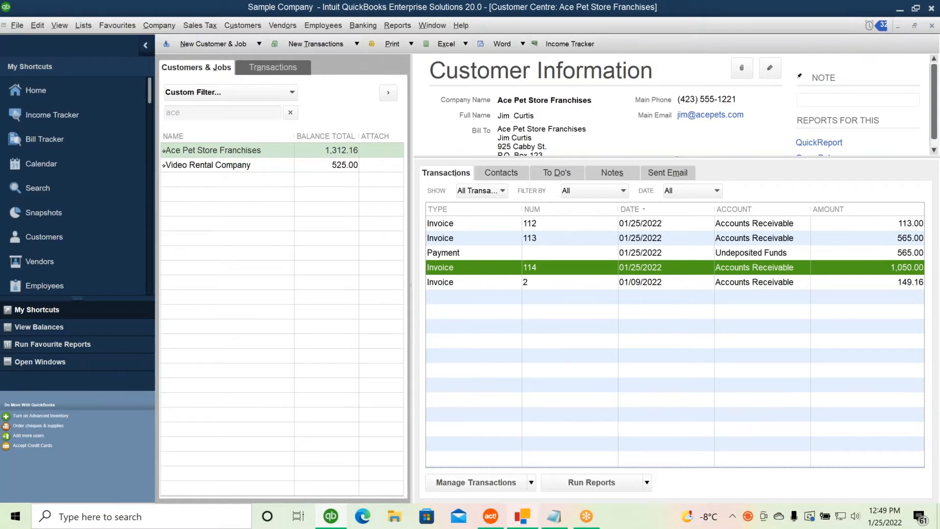
- Switch back to Act!, list all contacts and open the Sales Representative's record at A1 Services
{"action": "left_click", "coordinate": [491, 517]}
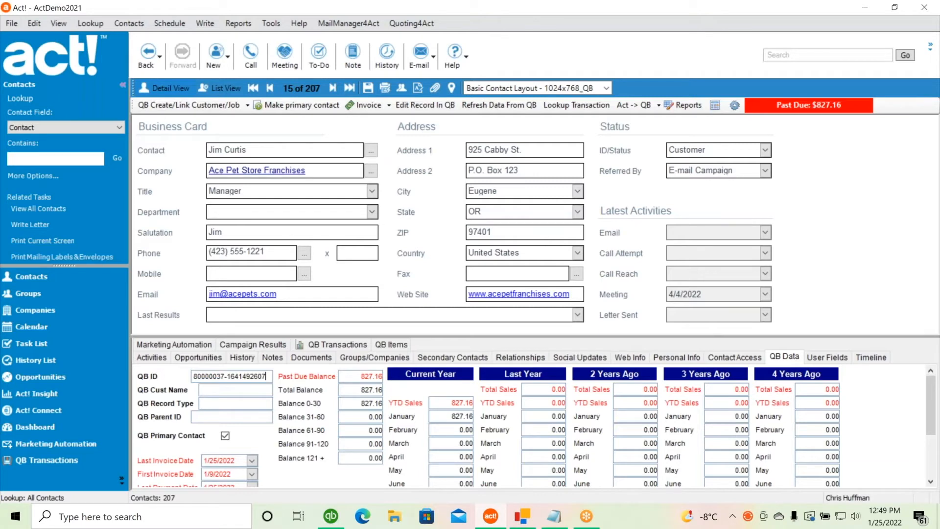
{"action": "left_click", "coordinate": [104, 24]}
{"action": "left_click", "coordinate": [107, 54]}
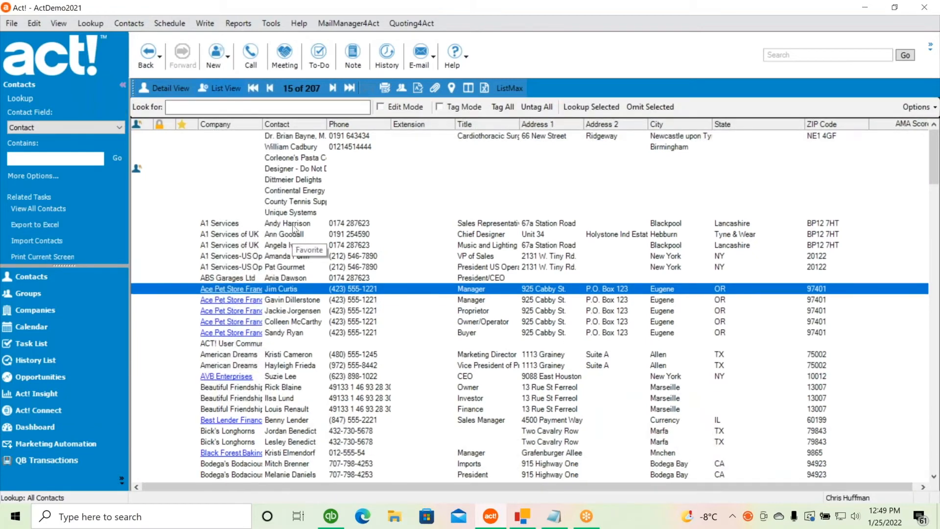
{"action": "double_click", "coordinate": [294, 226]}
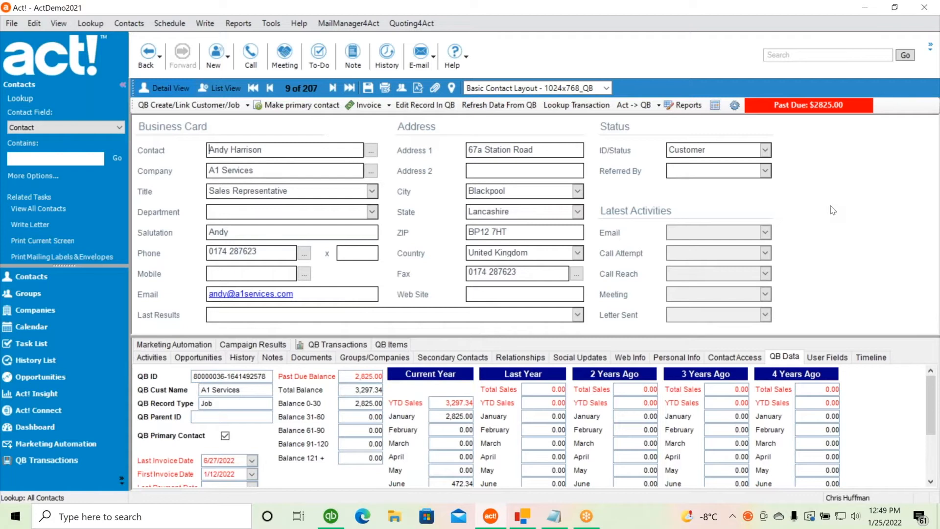
- Look up the contact linked to invoice transaction number 114
{"action": "left_click", "coordinate": [570, 107]}
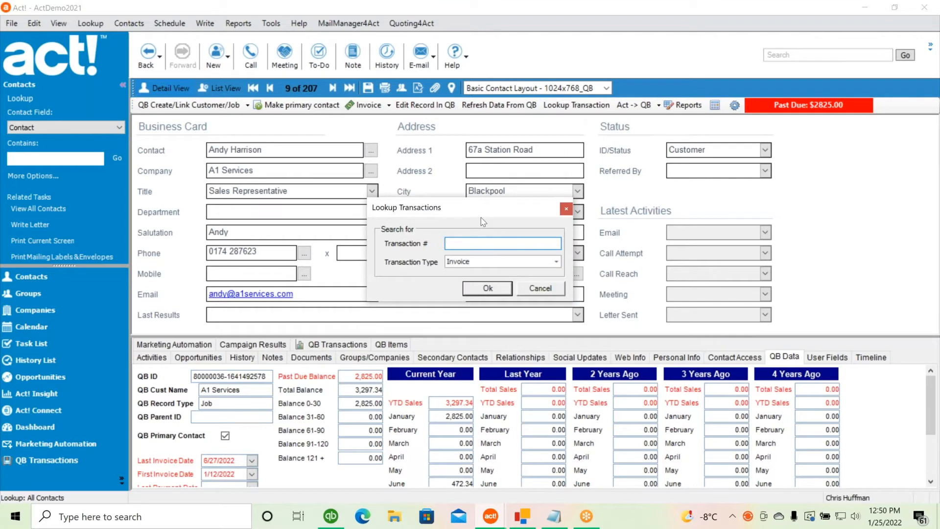
{"action": "type", "text": "114"}
{"action": "left_click", "coordinate": [488, 289]}
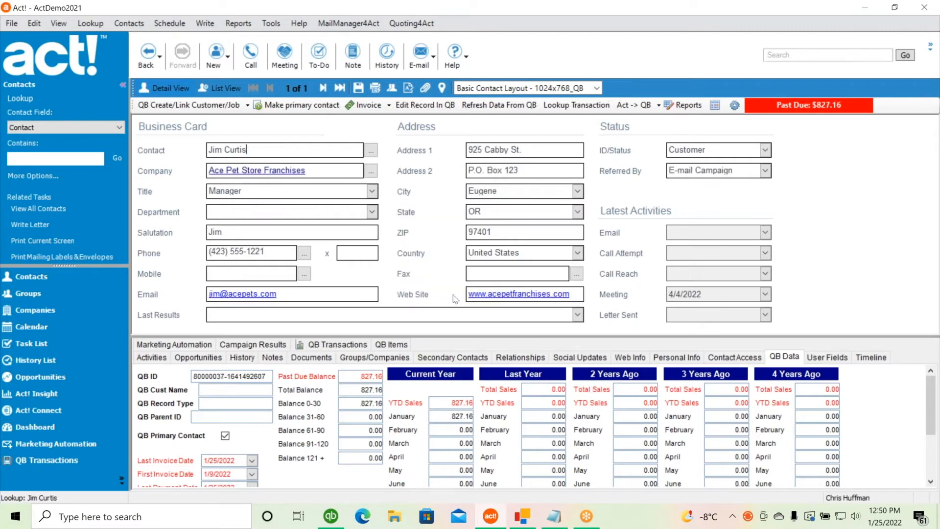
{"action": "left_click_drag", "start_coordinate": [434, 337], "coordinate": [436, 326]}
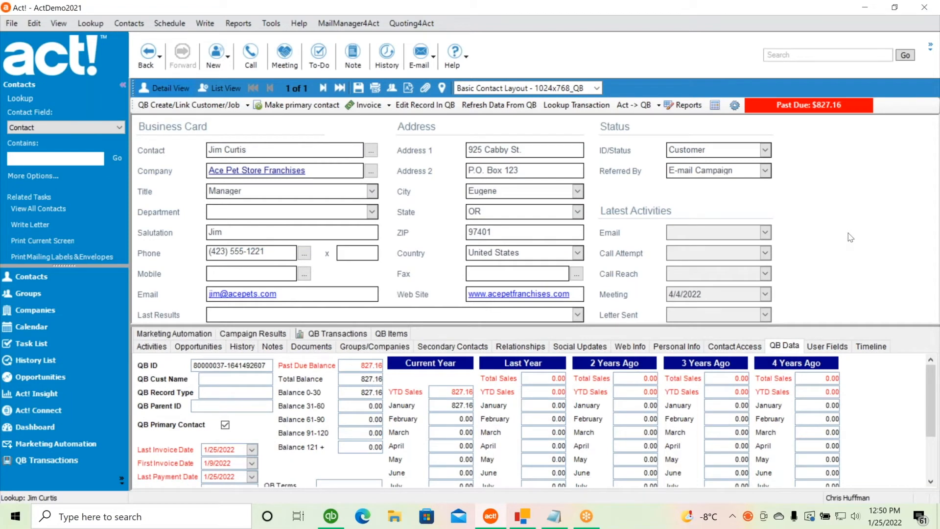
- Start a received payment for the Ace Pet Store Franchises contact and set its payment method to MasterCard
{"action": "left_click", "coordinate": [390, 106]}
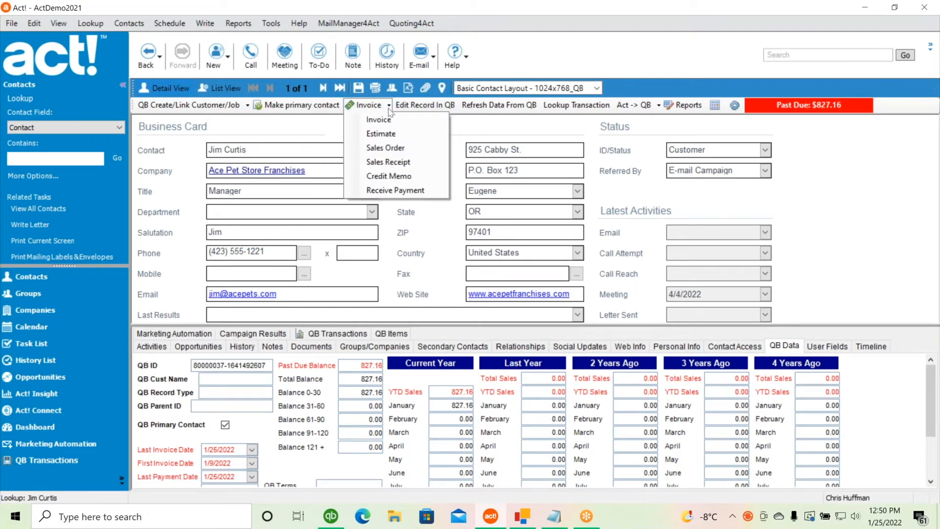
{"action": "left_click", "coordinate": [392, 190]}
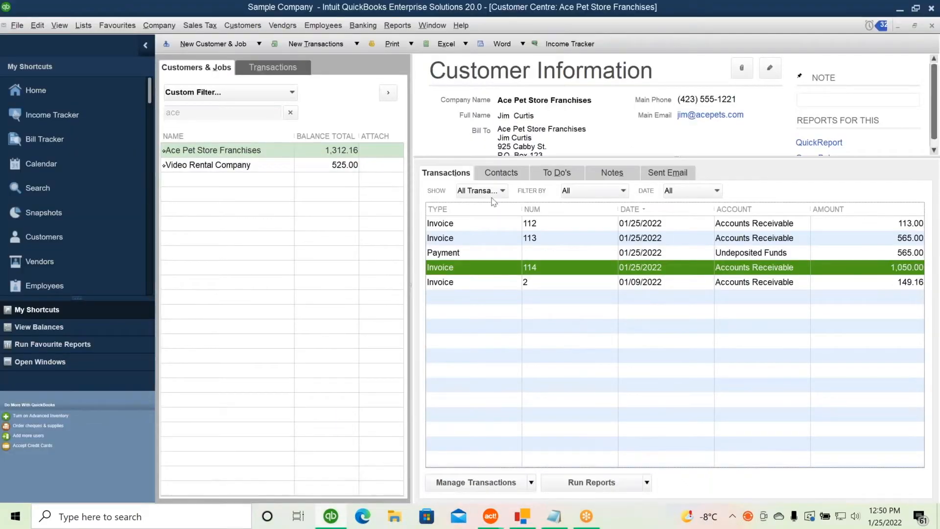
{"action": "left_click", "coordinate": [899, 11]}
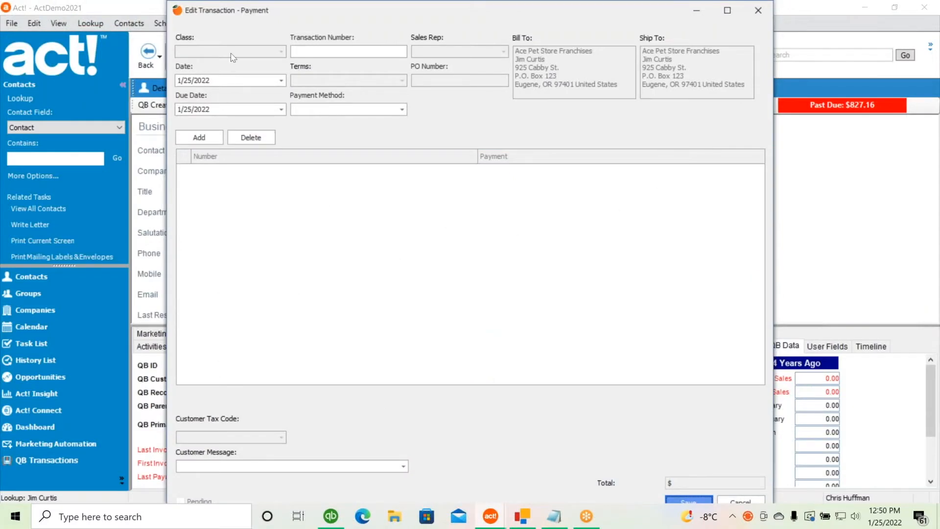
{"action": "left_click_drag", "start_coordinate": [273, 5], "coordinate": [400, 47]}
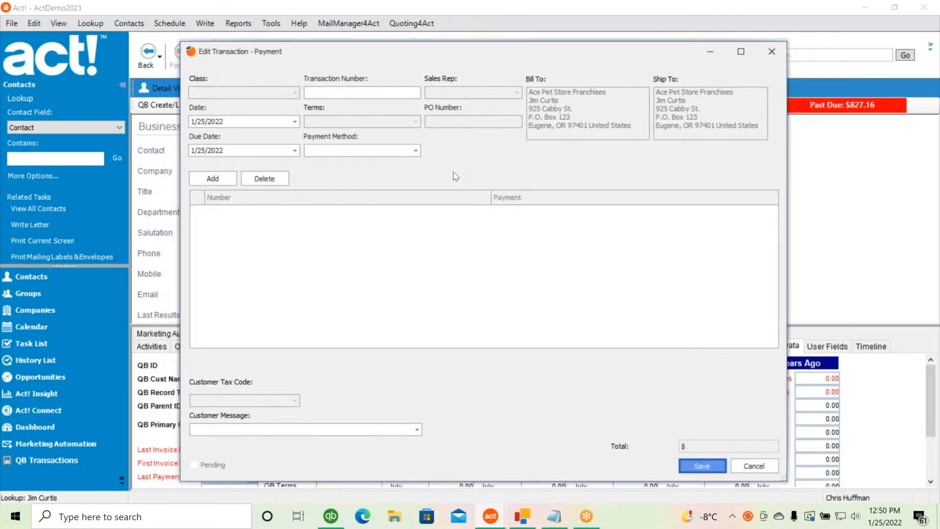
{"action": "left_click", "coordinate": [351, 94]}
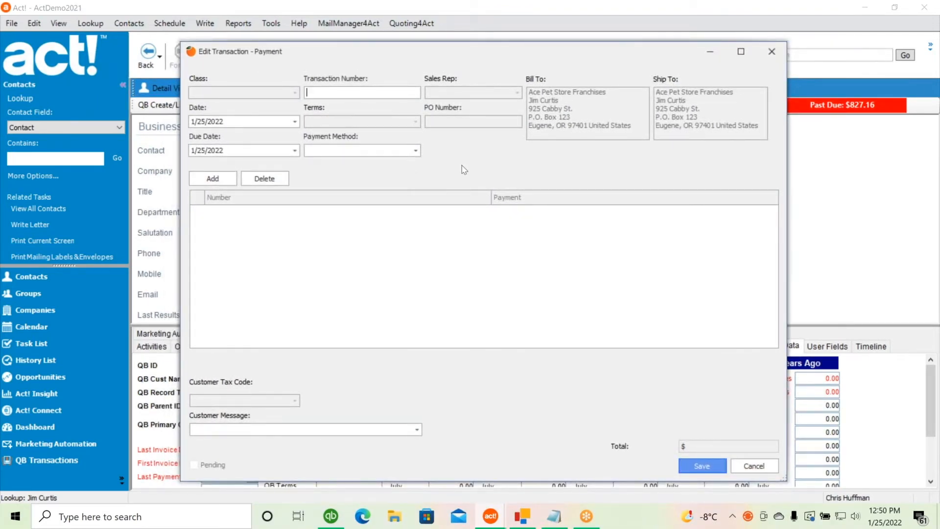
{"action": "left_click", "coordinate": [416, 150]}
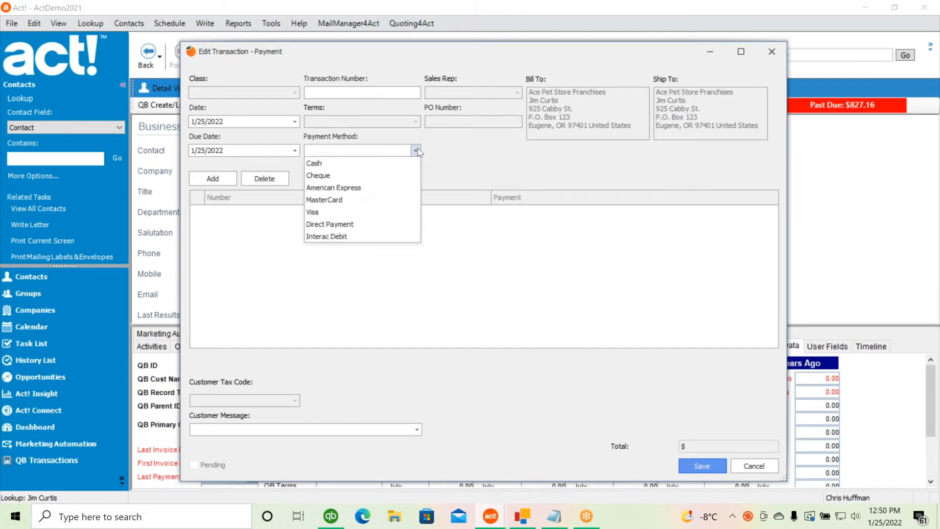
{"action": "left_click", "coordinate": [365, 204]}
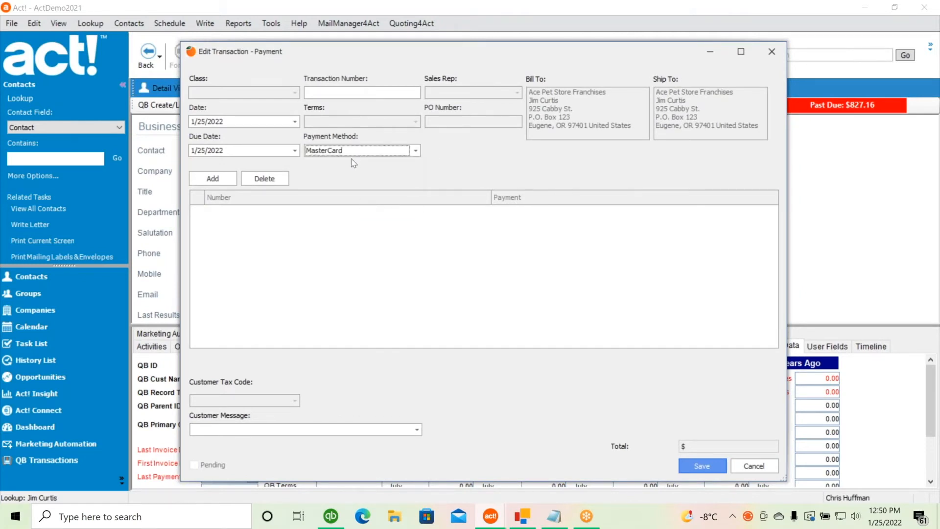
- Apply the payment to the full balance of invoice 114 and save it
{"action": "left_click", "coordinate": [221, 179]}
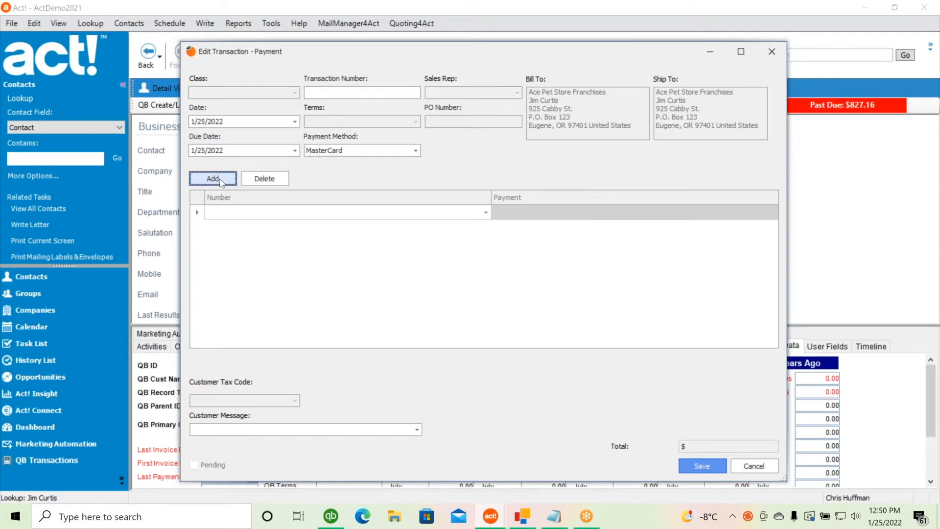
{"action": "left_click", "coordinate": [486, 214]}
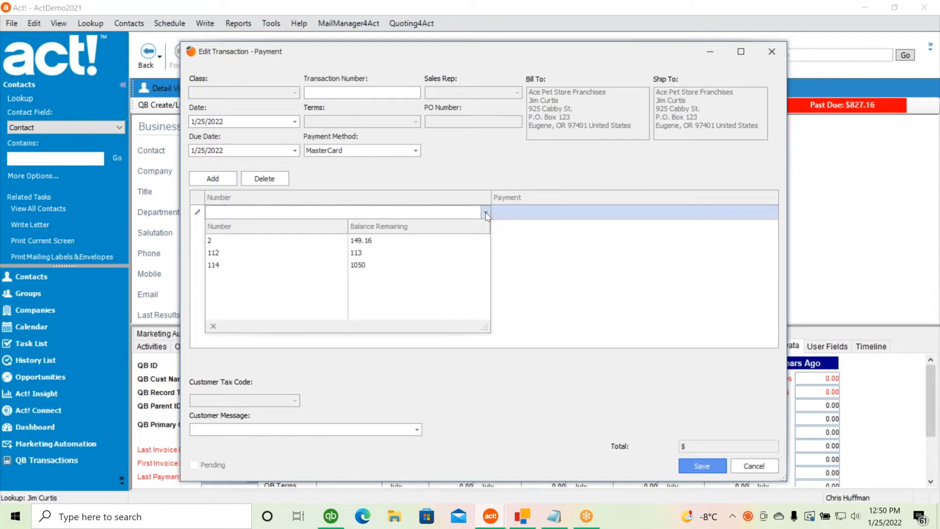
{"action": "left_click", "coordinate": [223, 264]}
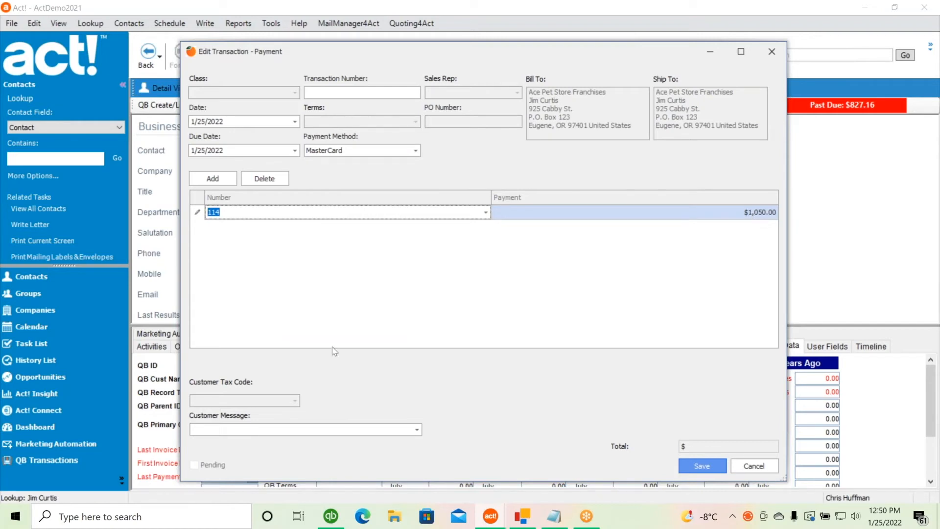
{"action": "left_click", "coordinate": [701, 467]}
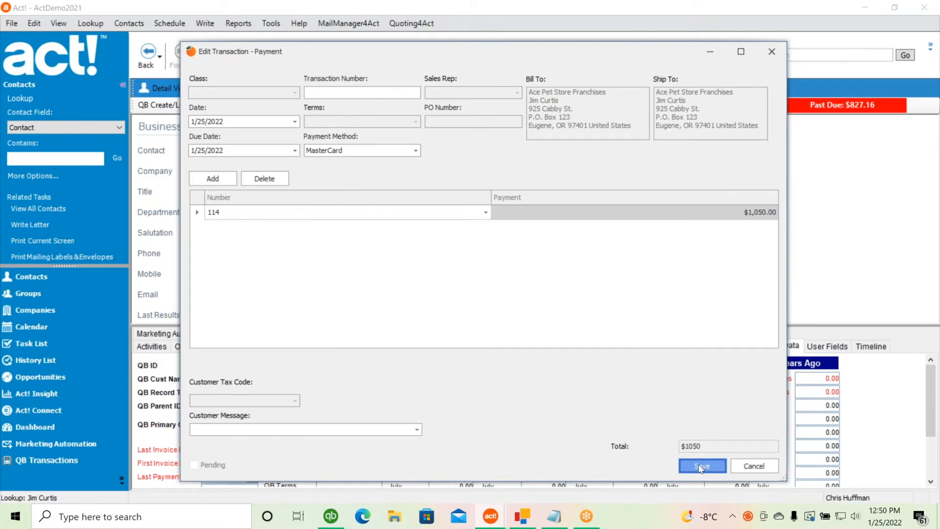
{"action": "left_click", "coordinate": [520, 305]}
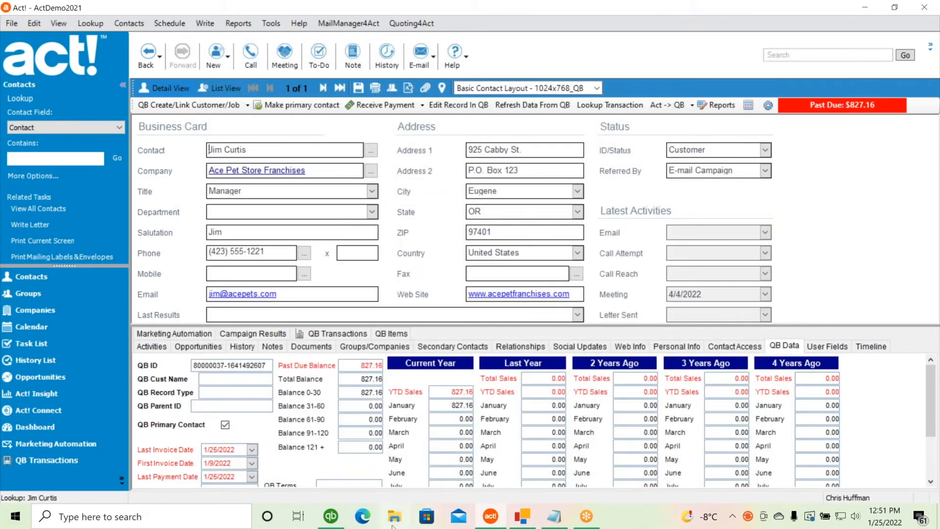
- Switch to QuickBooks, check the 1,050.00 payment against invoice 114 under Ace Pet Store Franchises, and return to Act!
{"action": "left_click", "coordinate": [333, 517]}
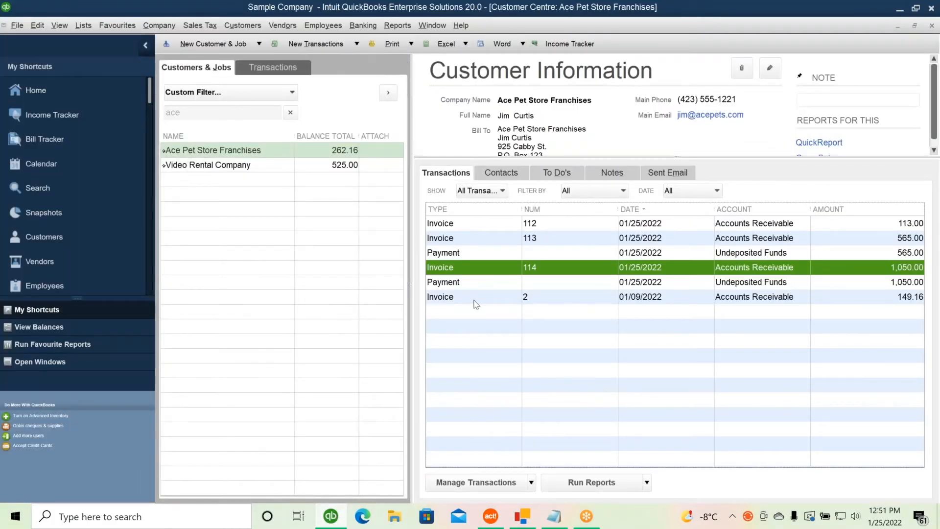
{"action": "left_click", "coordinate": [466, 283]}
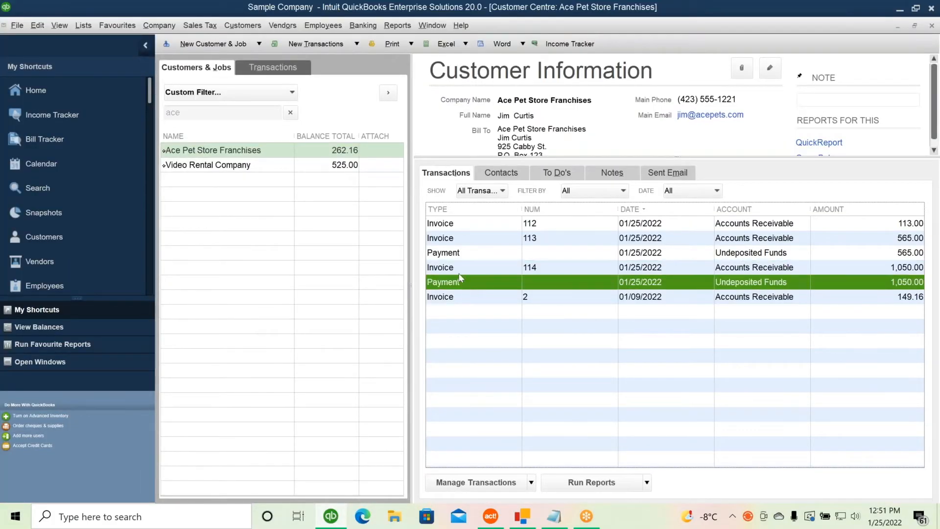
{"action": "left_click", "coordinate": [460, 270]}
{"action": "left_click", "coordinate": [462, 284]}
{"action": "left_click", "coordinate": [899, 10]}
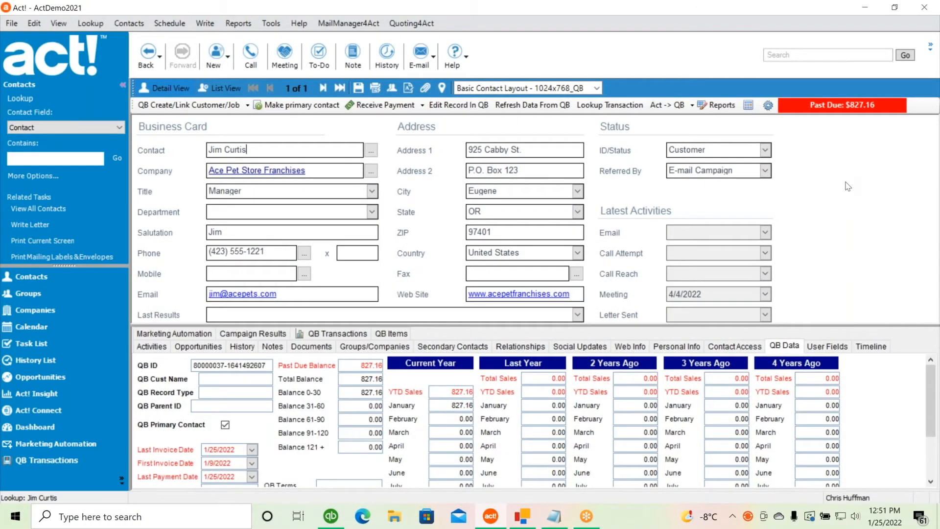
- List the contact's QuickBooks transactions and open invoice 2 for editing
{"action": "left_click", "coordinate": [357, 334]}
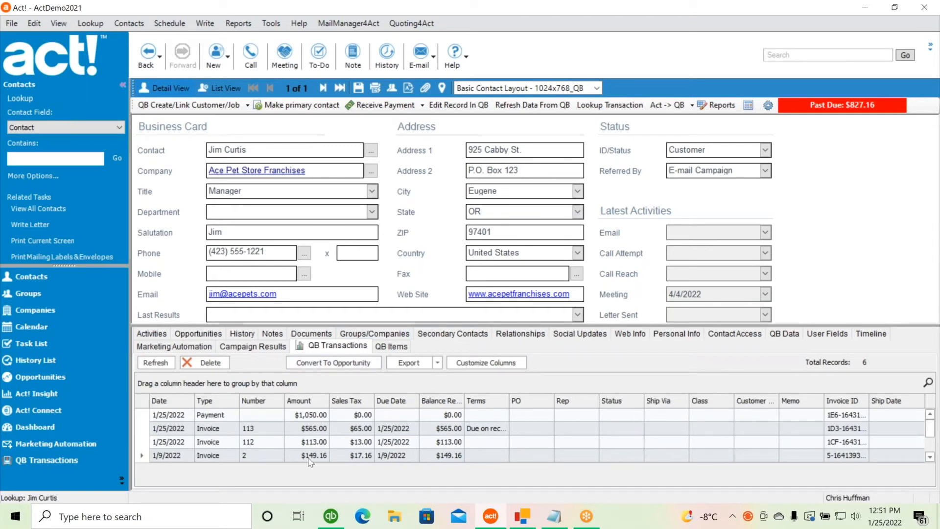
{"action": "left_click", "coordinate": [311, 429]}
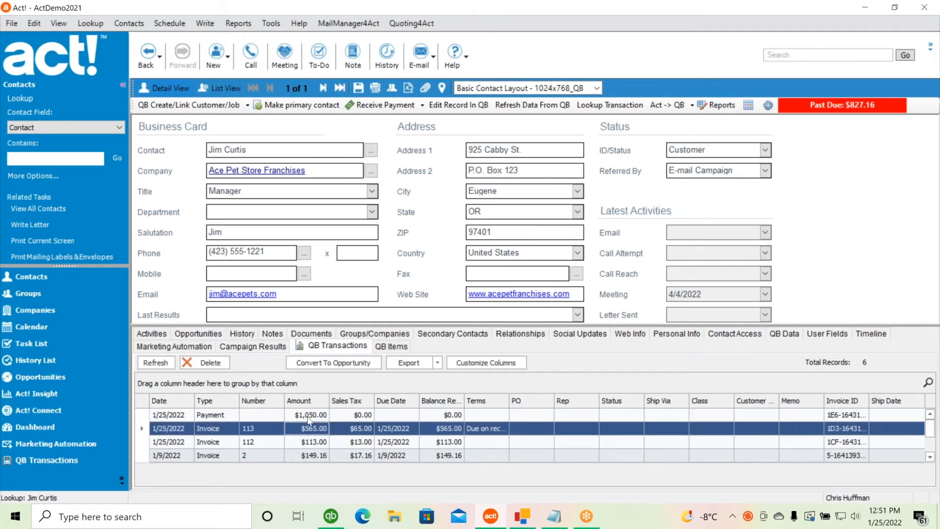
{"action": "left_click", "coordinate": [316, 456]}
{"action": "double_click", "coordinate": [315, 456]}
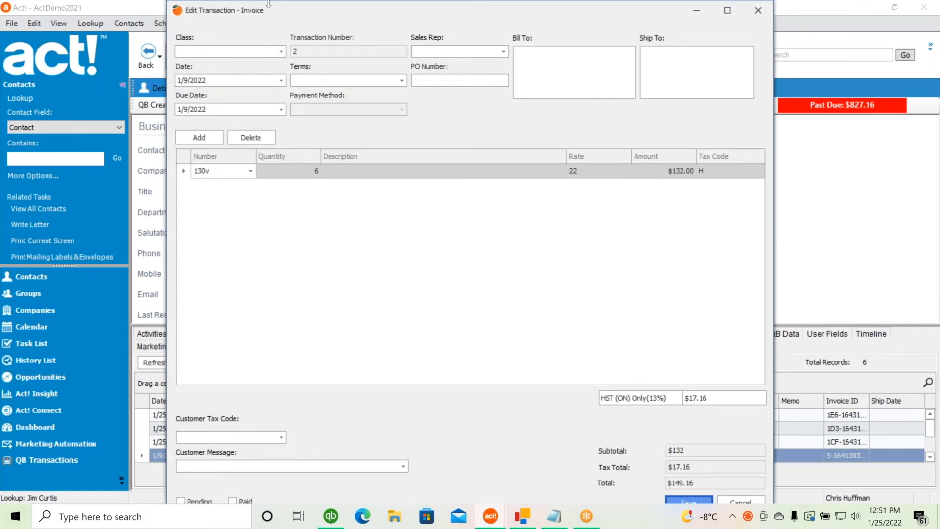
{"action": "left_click_drag", "start_coordinate": [268, 8], "coordinate": [259, 89]}
{"action": "left_click_drag", "start_coordinate": [335, 96], "coordinate": [337, 54]}
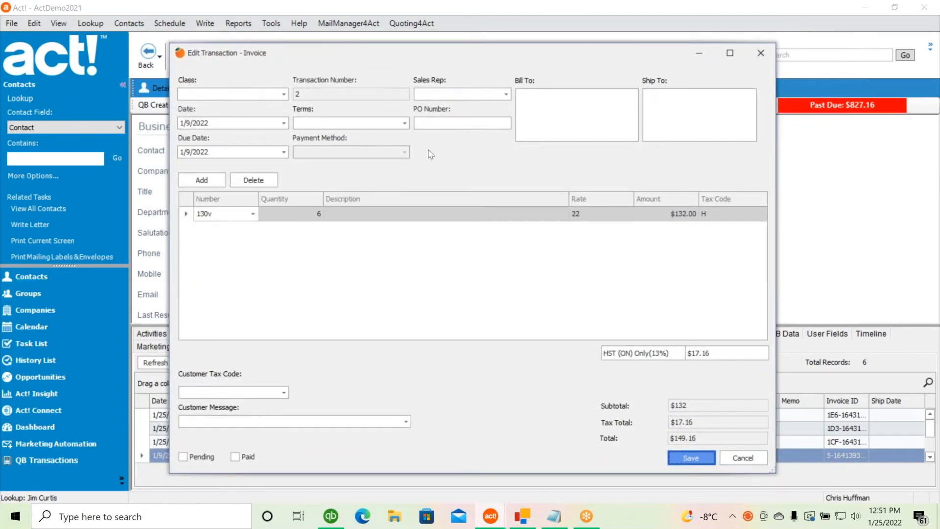
- Try quantity 8, the description "Another product" and customer tax code G on invoice 2, and discard the edits
{"action": "left_click", "coordinate": [317, 217]}
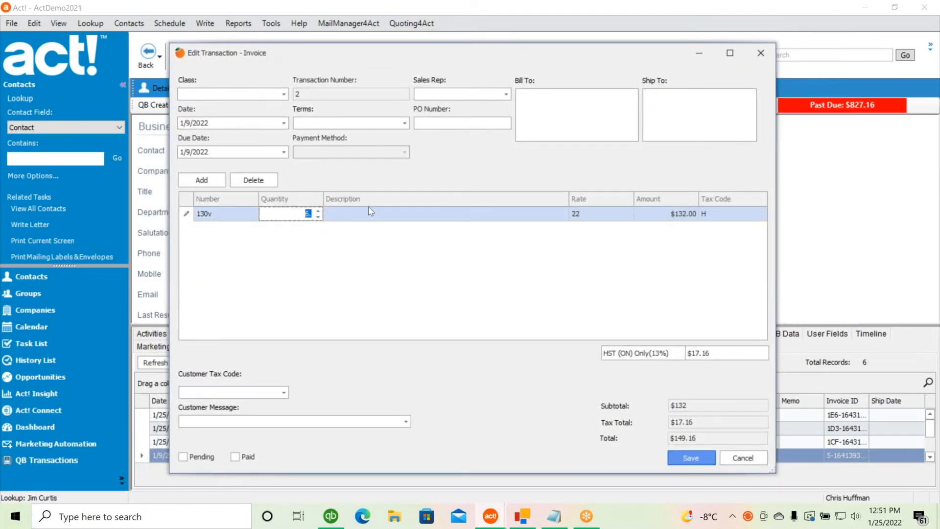
{"action": "left_click", "coordinate": [319, 210]}
{"action": "left_click", "coordinate": [319, 211]}
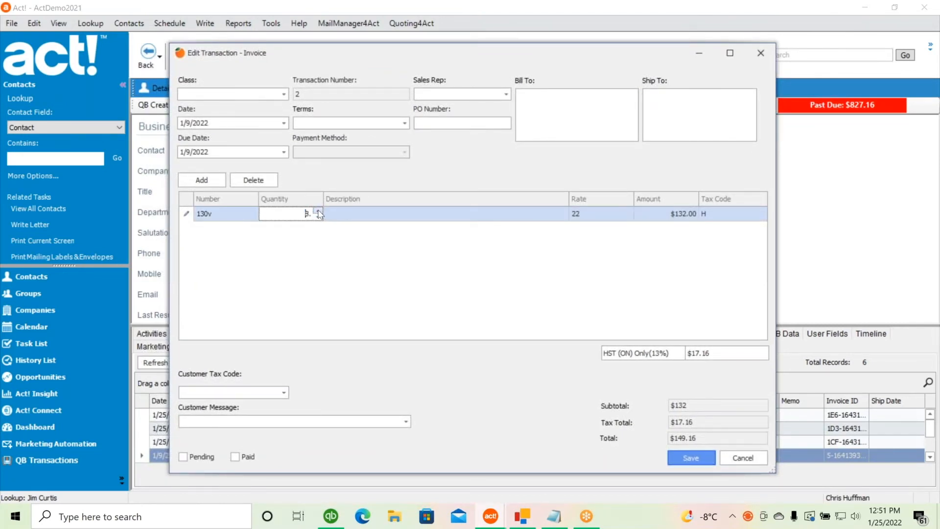
{"action": "left_click", "coordinate": [434, 211]}
{"action": "type", "text": "Another product"}
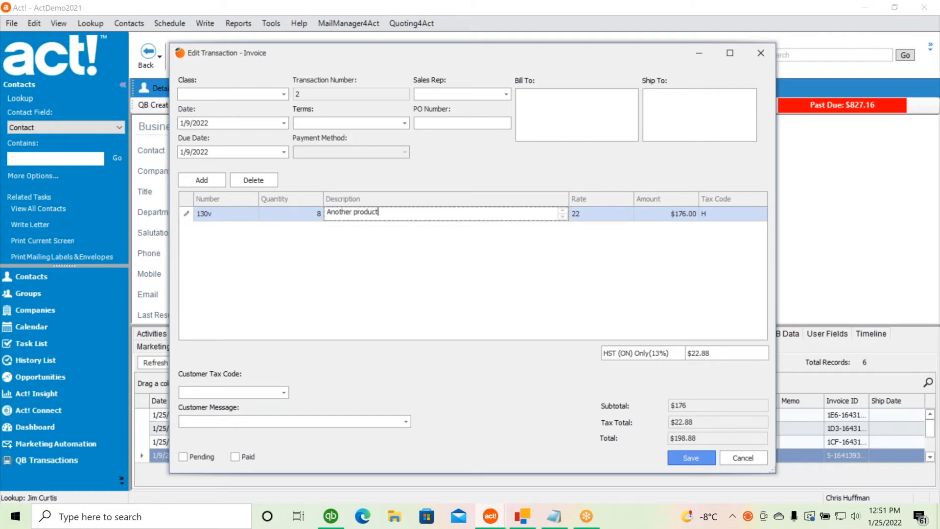
{"action": "key", "text": "Tab"}
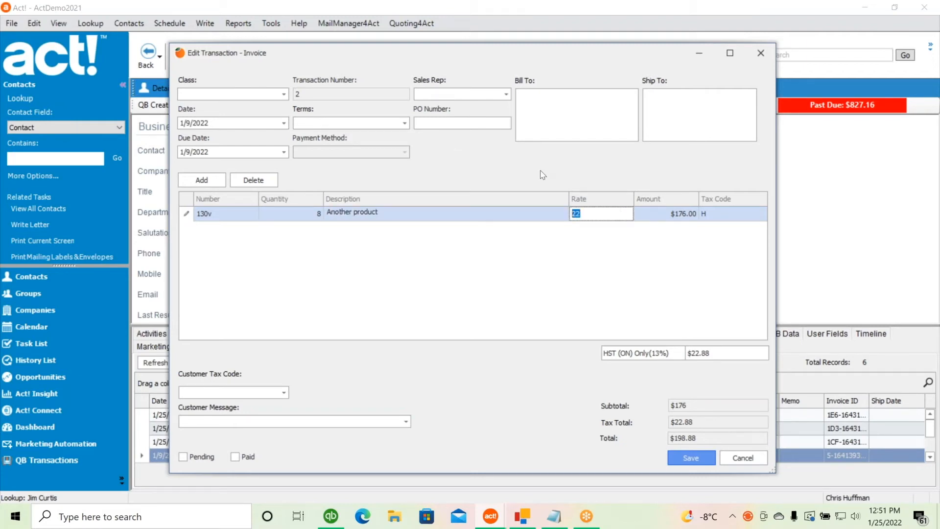
{"action": "left_click", "coordinate": [283, 393]}
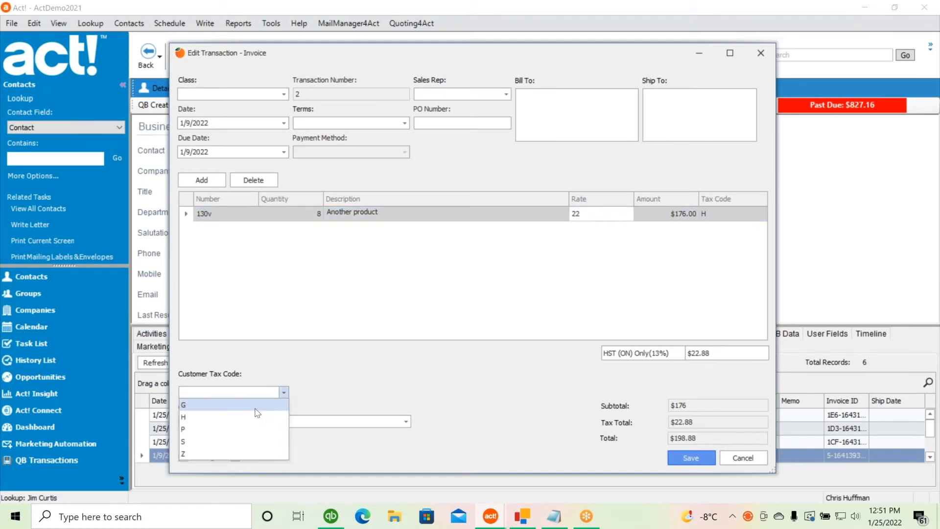
{"action": "left_click", "coordinate": [255, 408]}
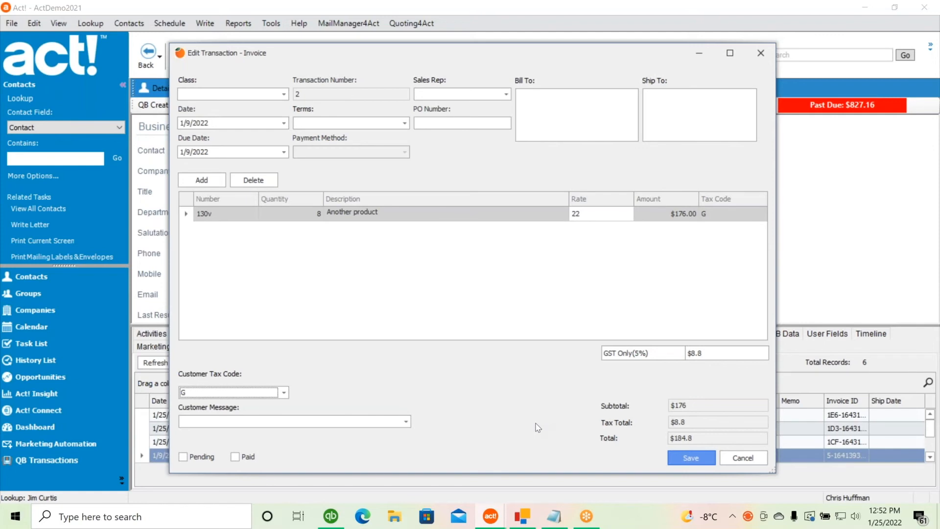
{"action": "left_click", "coordinate": [743, 458]}
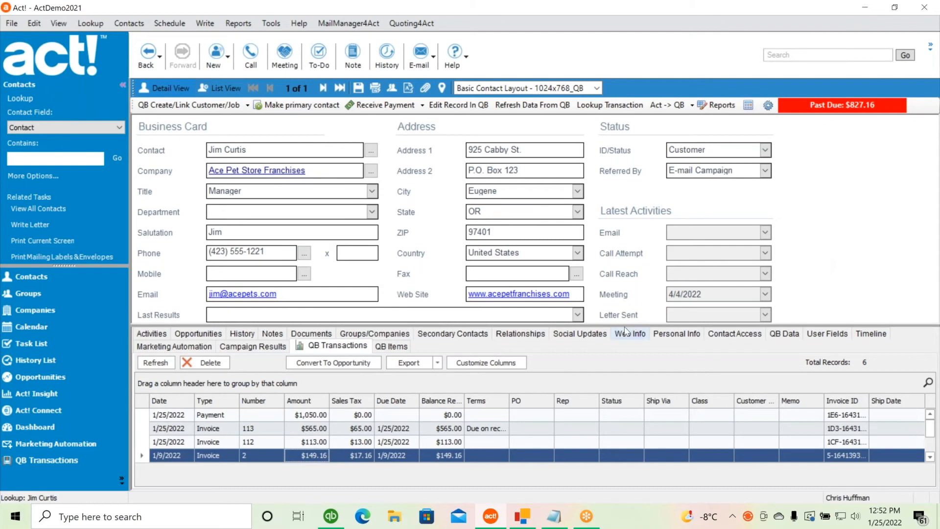
- Refresh the contact's data from QuickBooks, synchronizing only new or modified transactions
{"action": "left_click_drag", "start_coordinate": [625, 322], "coordinate": [624, 214]}
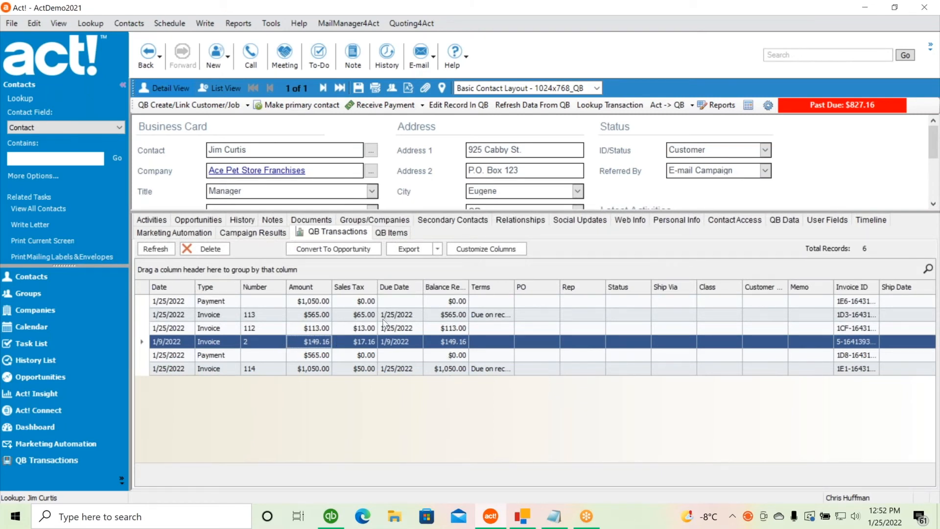
{"action": "left_click", "coordinate": [509, 106]}
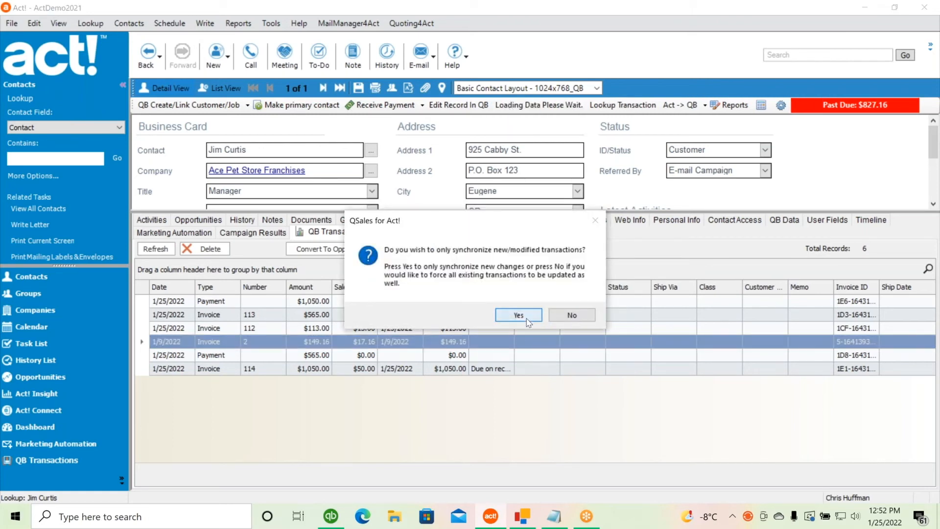
{"action": "left_click", "coordinate": [518, 316]}
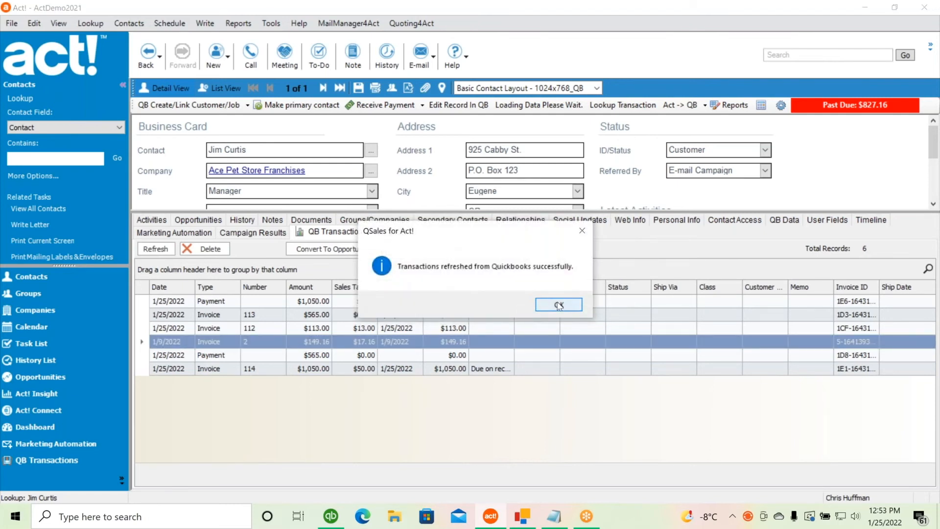
{"action": "left_click", "coordinate": [559, 305]}
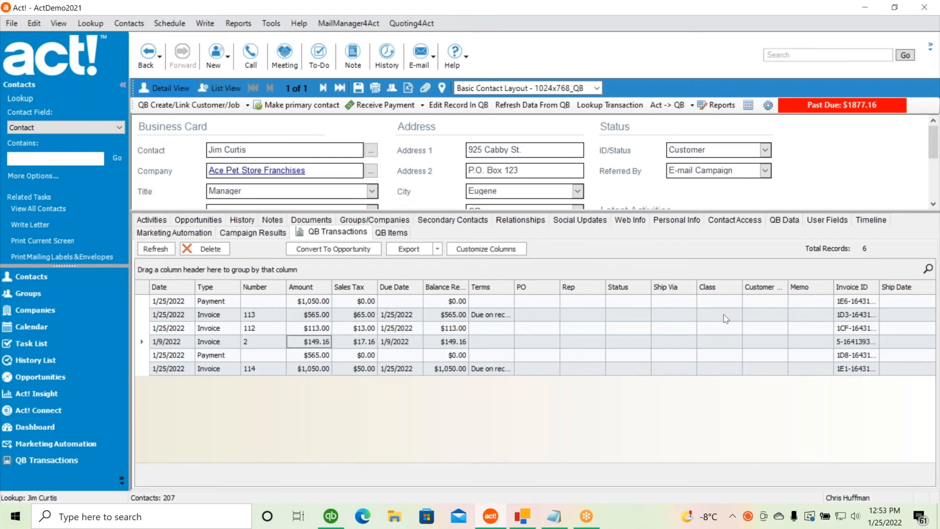
- Filter the contact's QuickBooks transactions by type to list only invoices
{"action": "left_click", "coordinate": [236, 285]}
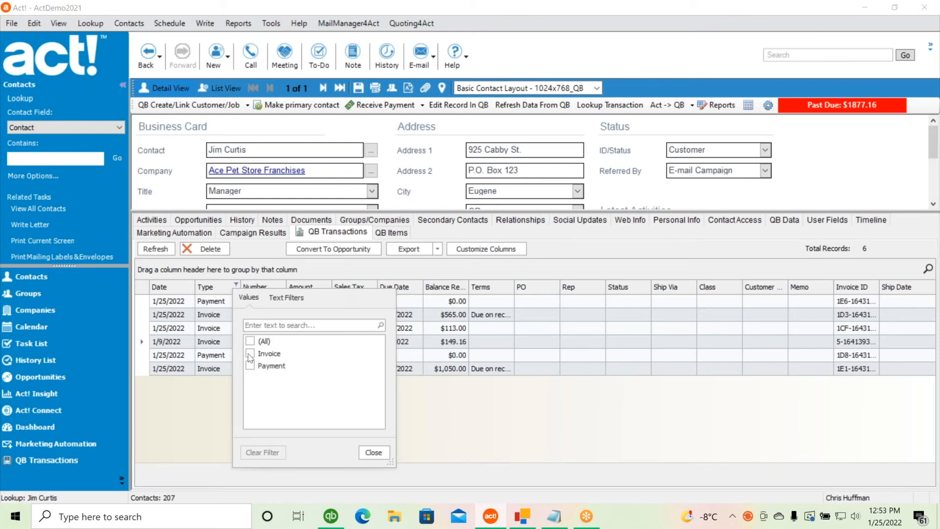
{"action": "left_click", "coordinate": [251, 353]}
{"action": "left_click", "coordinate": [373, 453]}
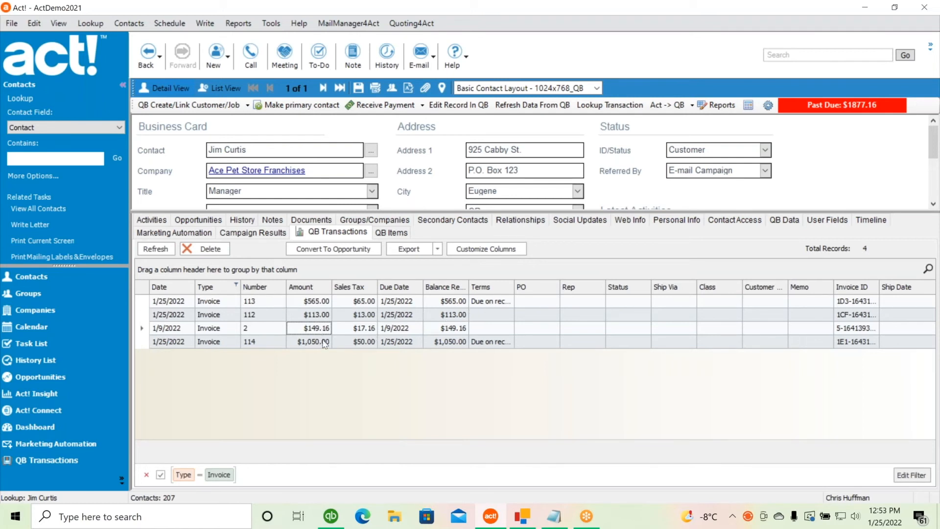
- Try the Last Year, This Year and This Month date filters on the invoice list, and clear them again
{"action": "left_click", "coordinate": [191, 286]}
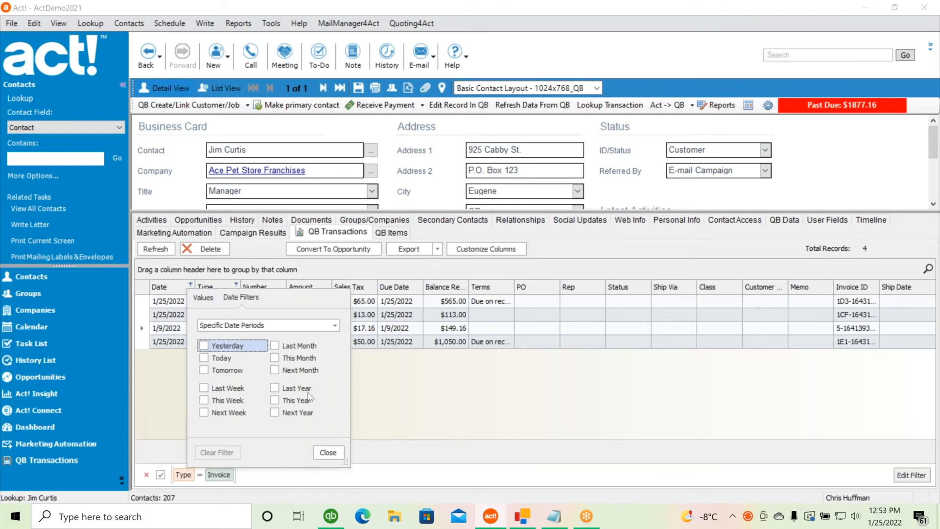
{"action": "left_click", "coordinate": [275, 390]}
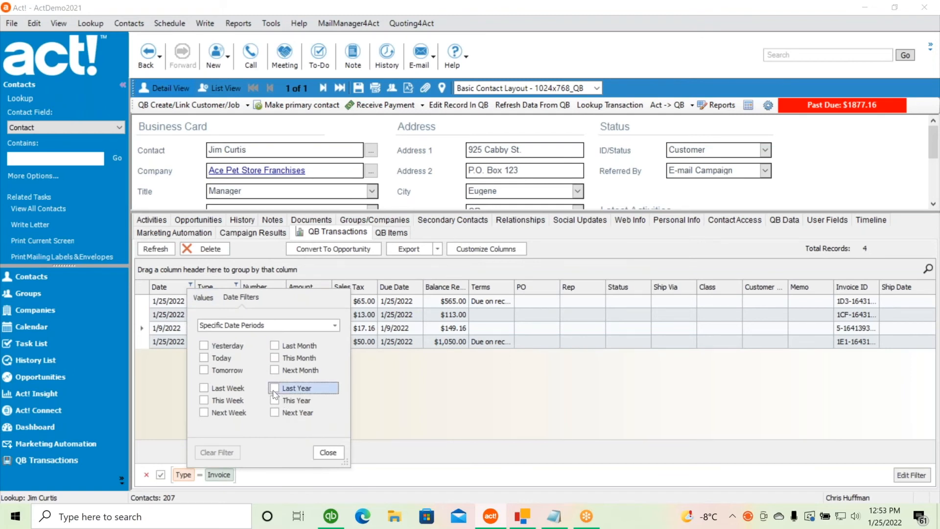
{"action": "left_click", "coordinate": [275, 389]}
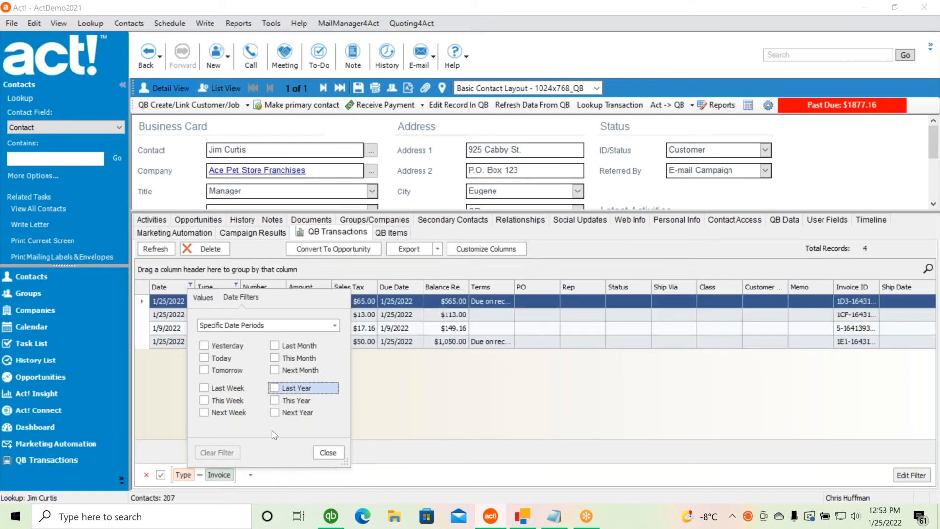
{"action": "left_click", "coordinate": [277, 401]}
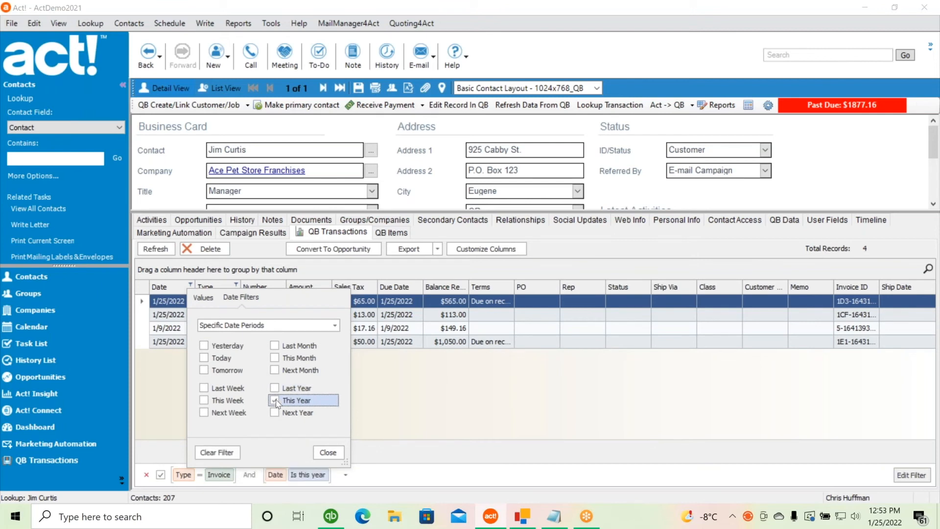
{"action": "left_click", "coordinate": [277, 401]}
{"action": "left_click", "coordinate": [275, 358]}
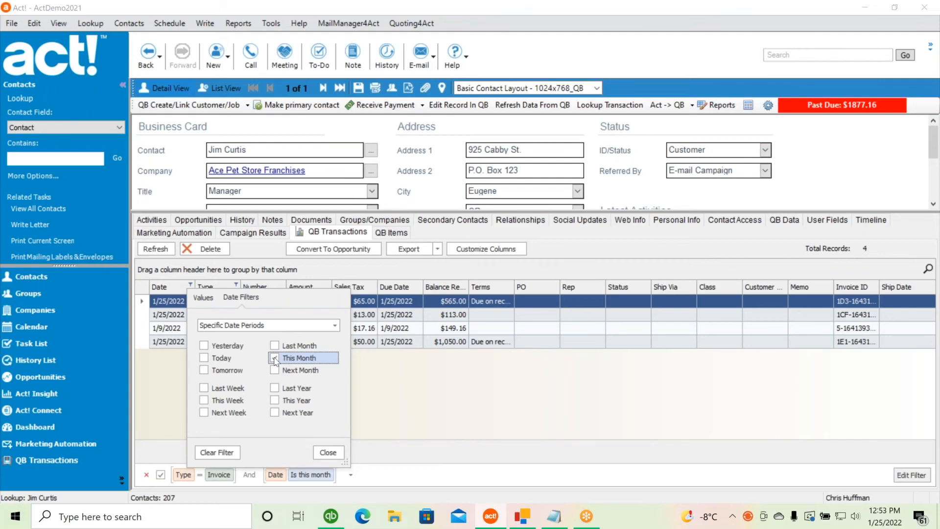
{"action": "left_click", "coordinate": [274, 359]}
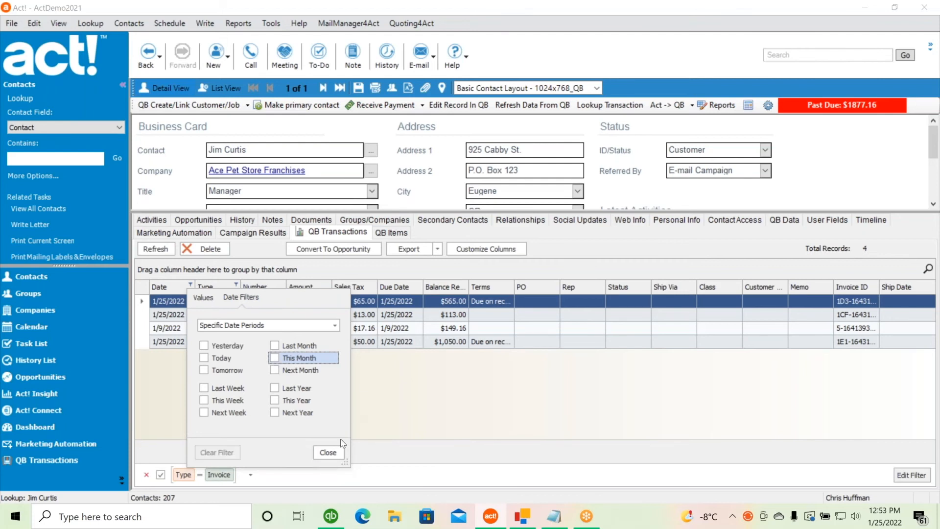
{"action": "left_click", "coordinate": [332, 454]}
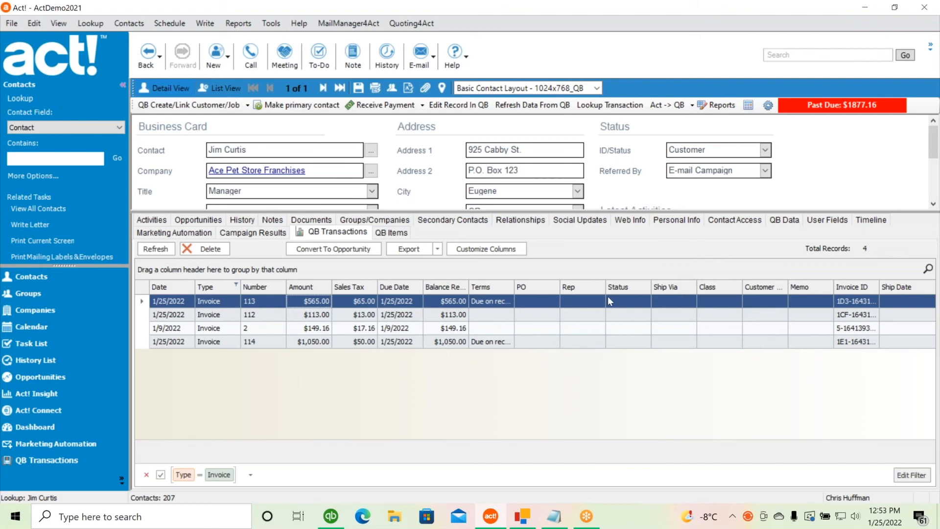
- View the filter values available for the Rep column, and enlarge the contact details area above the transaction list
{"action": "left_click", "coordinate": [600, 285]}
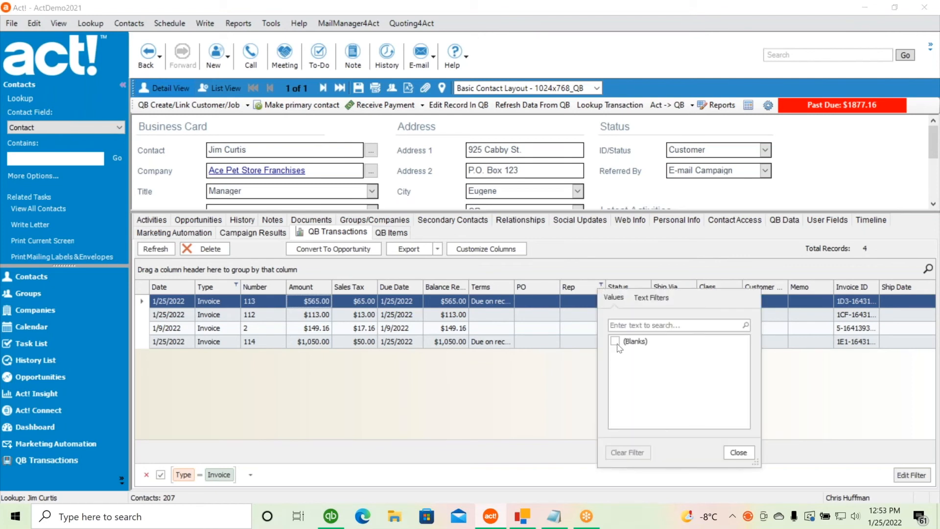
{"action": "left_click", "coordinate": [740, 452]}
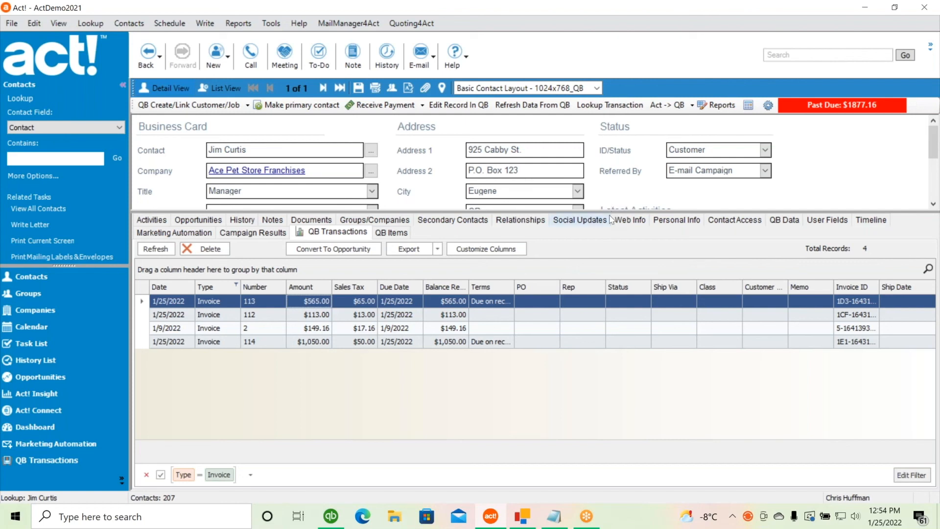
{"action": "left_click_drag", "start_coordinate": [609, 211], "coordinate": [618, 270]}
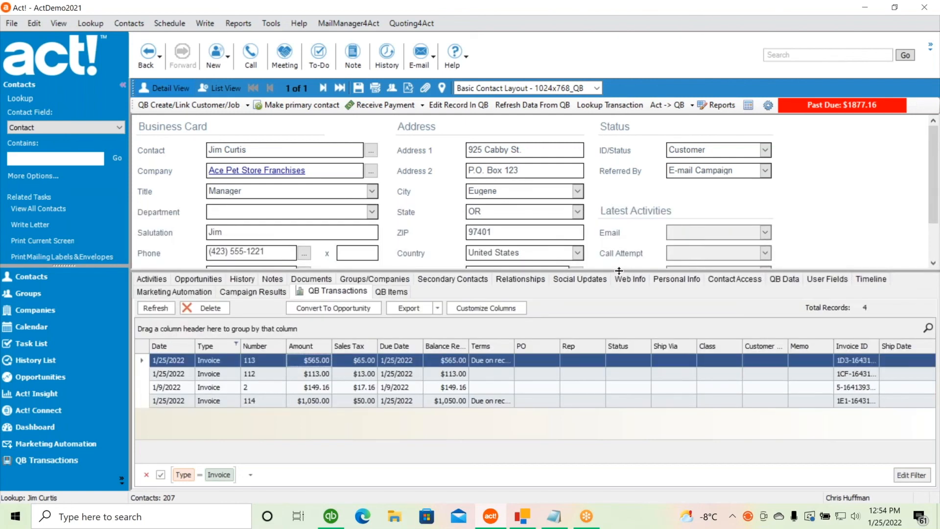